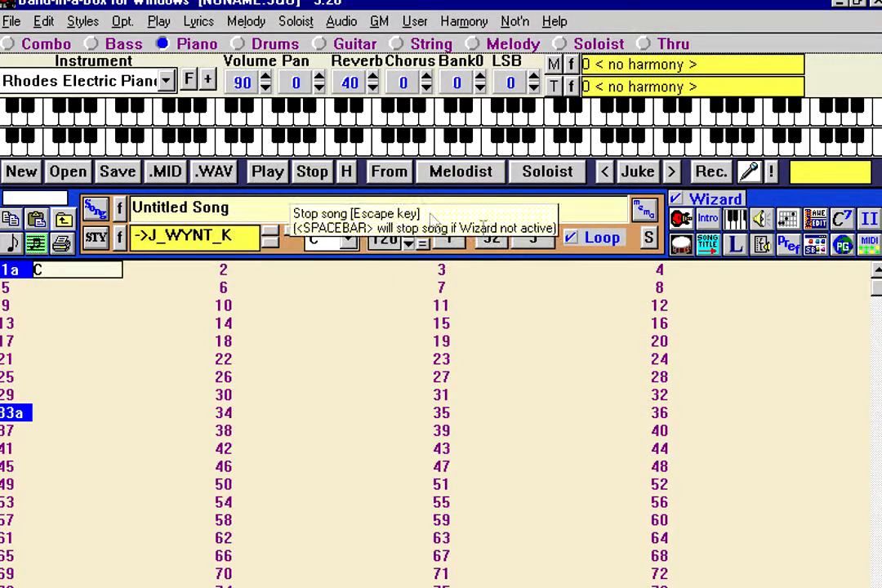
Display the Big Piano window, move it higher, reduce its height, and close it
click(734, 222)
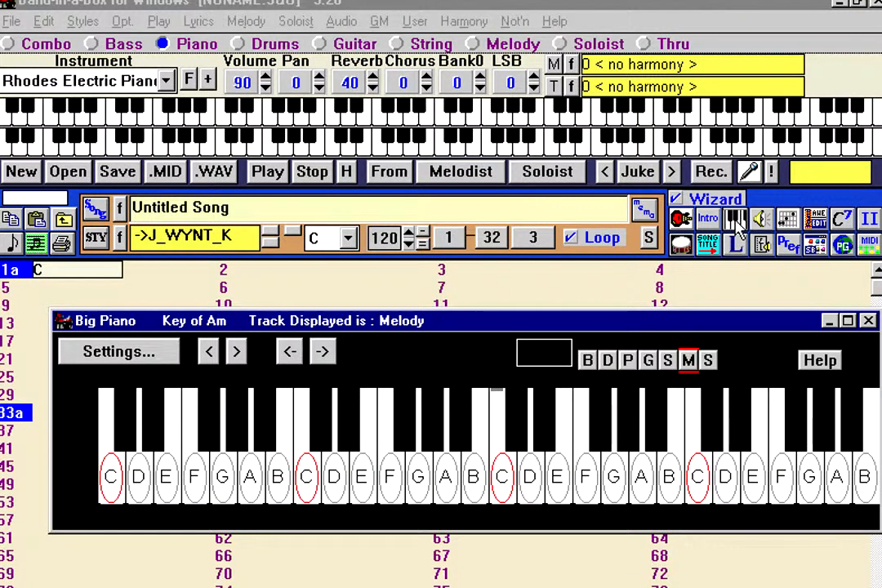
drag(524, 327, 509, 273)
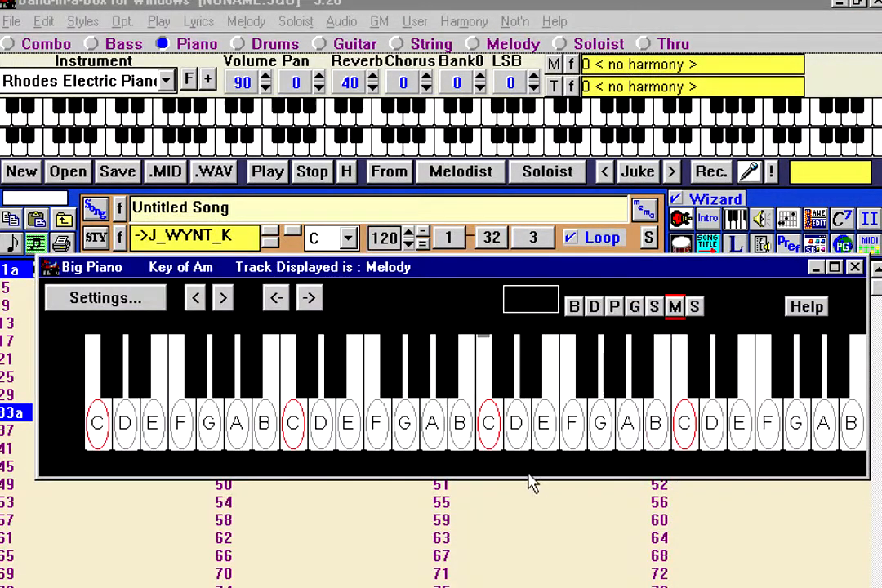
drag(527, 479, 520, 453)
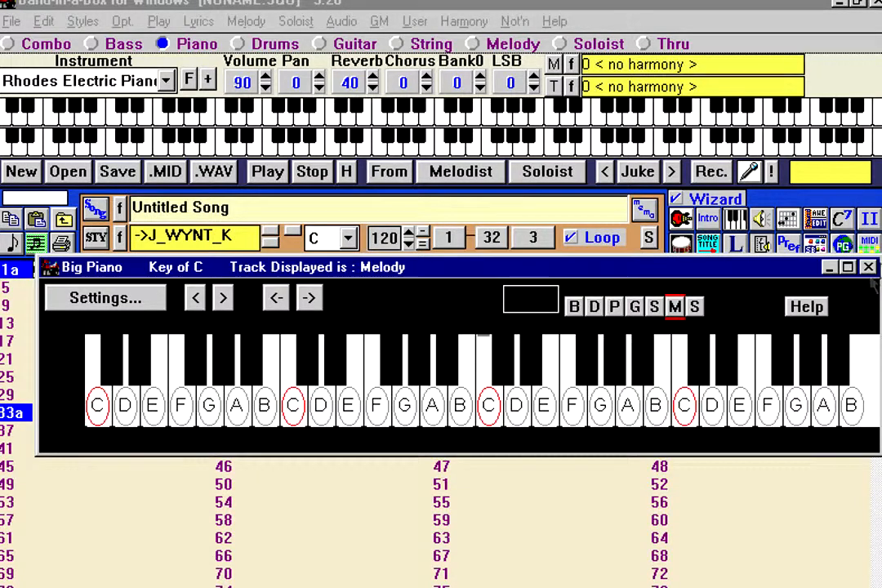
click(868, 267)
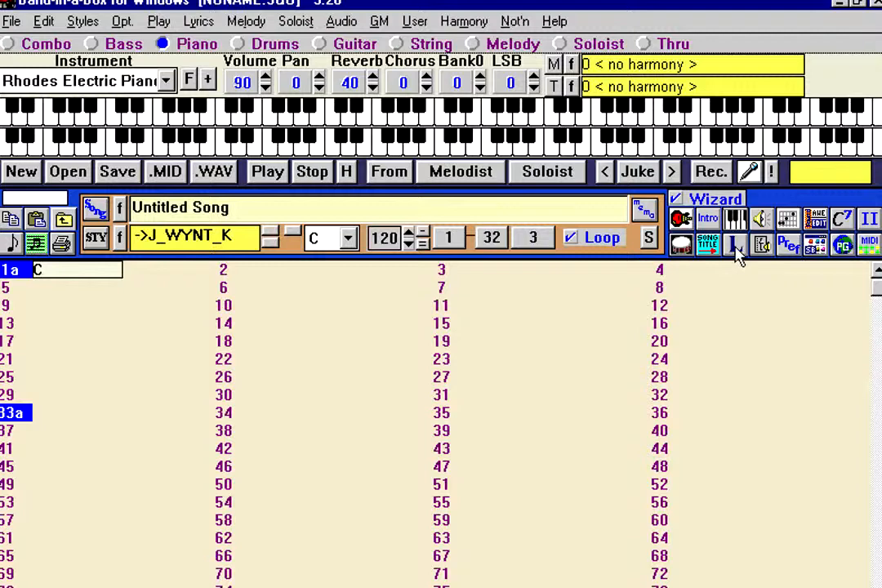
Display the Big Lyrics window, look at its text, color and font options without changing them, and close it
click(734, 245)
drag(627, 358, 622, 220)
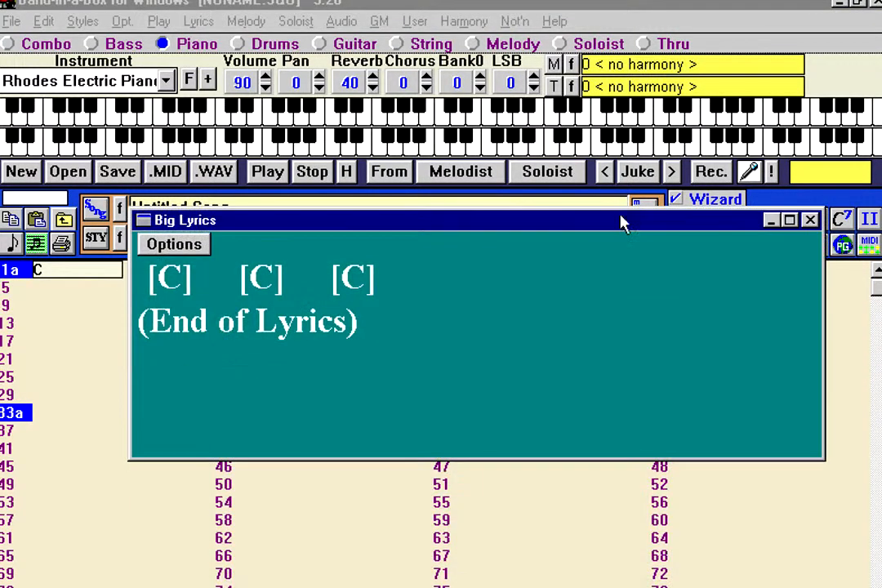
click(168, 247)
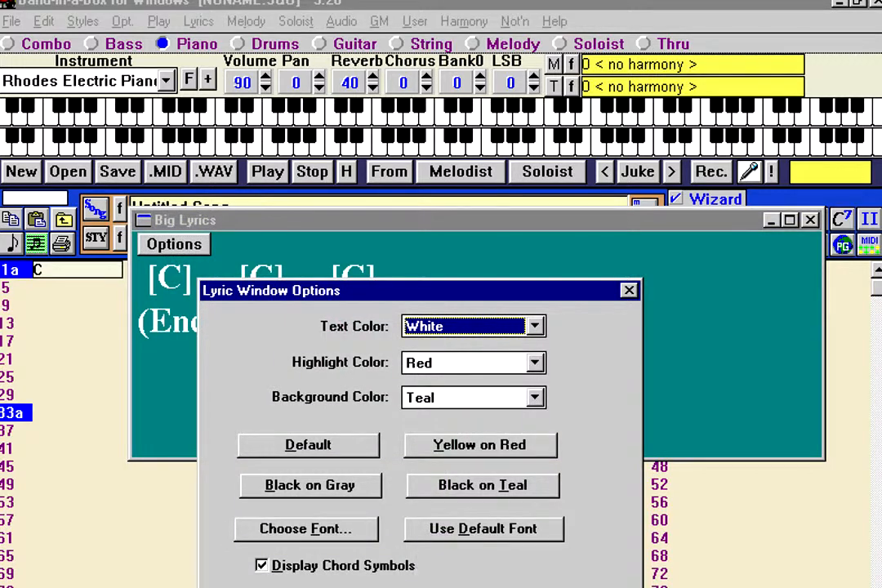
click(629, 289)
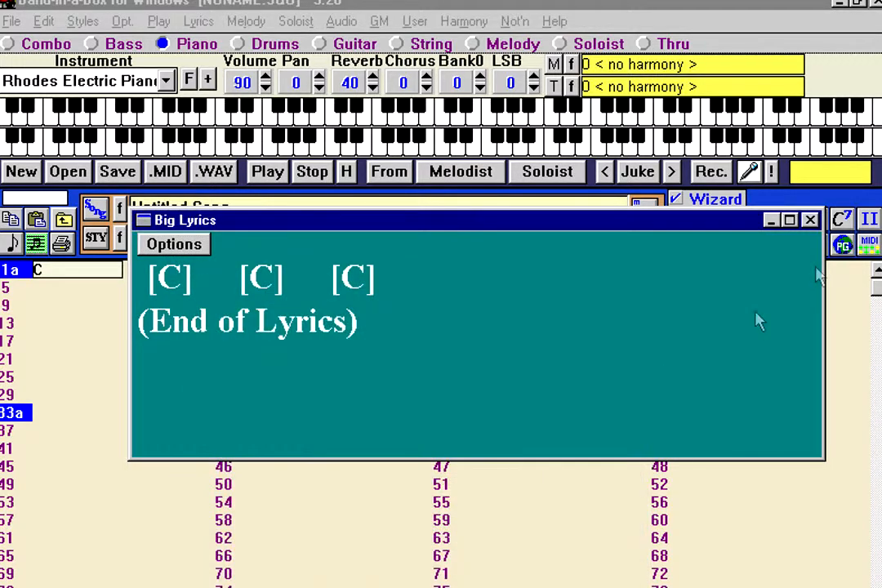
click(810, 220)
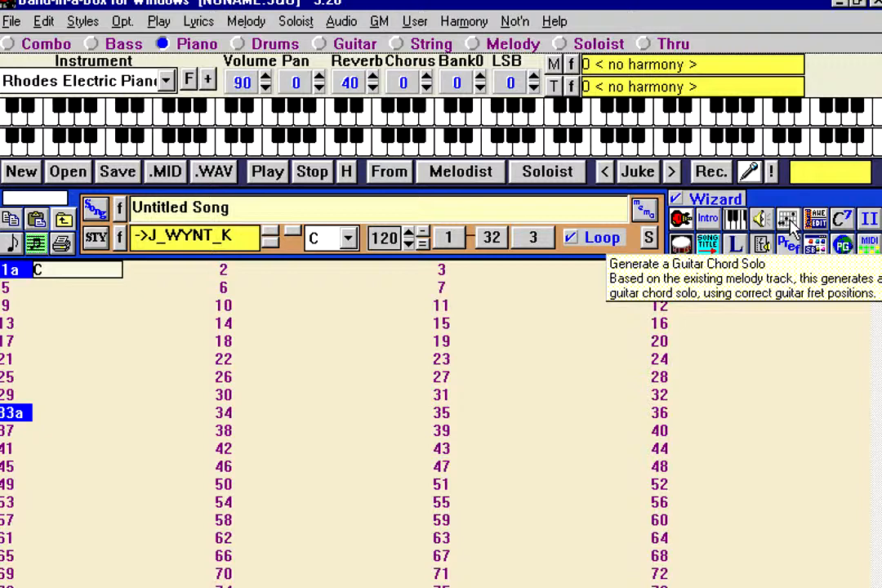
View the Generate Guitar Chord Solo settings and leave without generating a solo
click(788, 222)
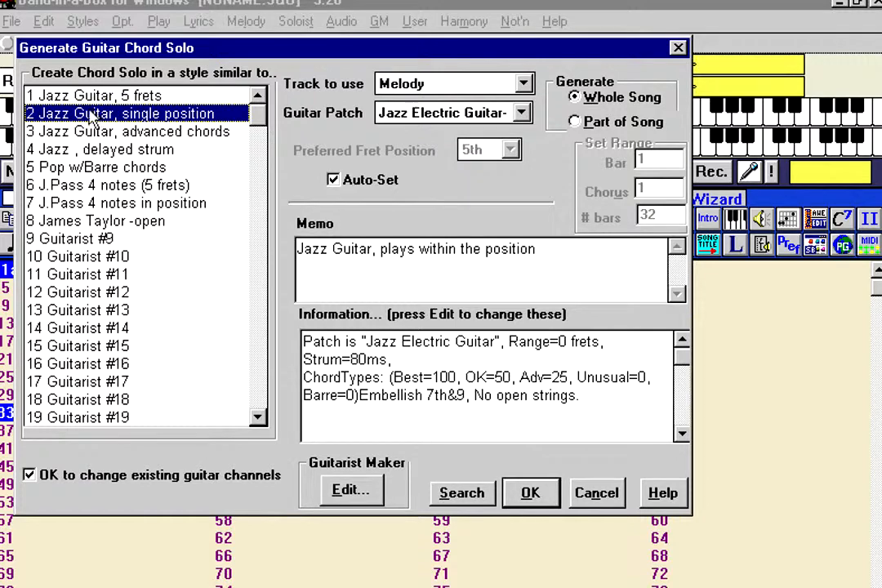
click(595, 493)
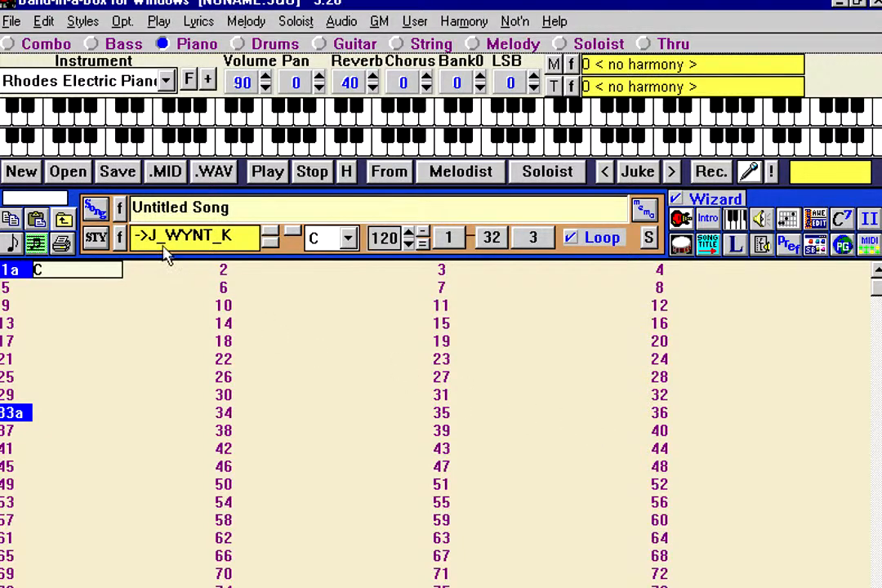
Load and play GIT_TEST.MGU from the favorite songs
click(120, 210)
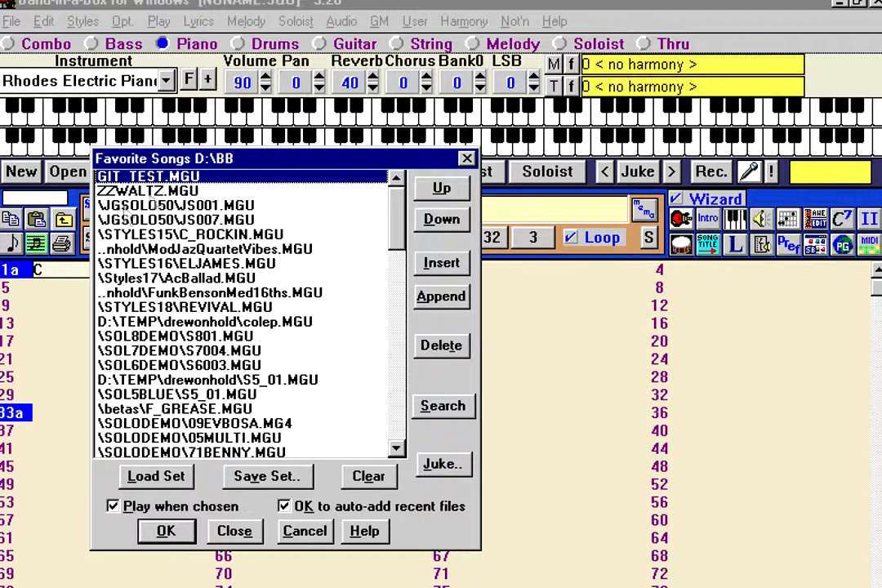
double_click(250, 179)
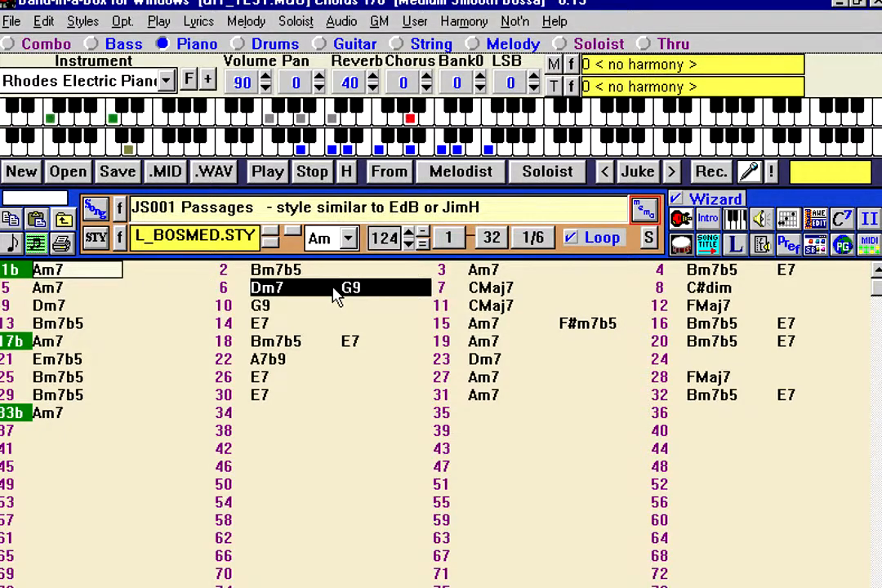
Show the guitar fretboard window for the melody track, move it slightly lower, and stop playback
click(680, 230)
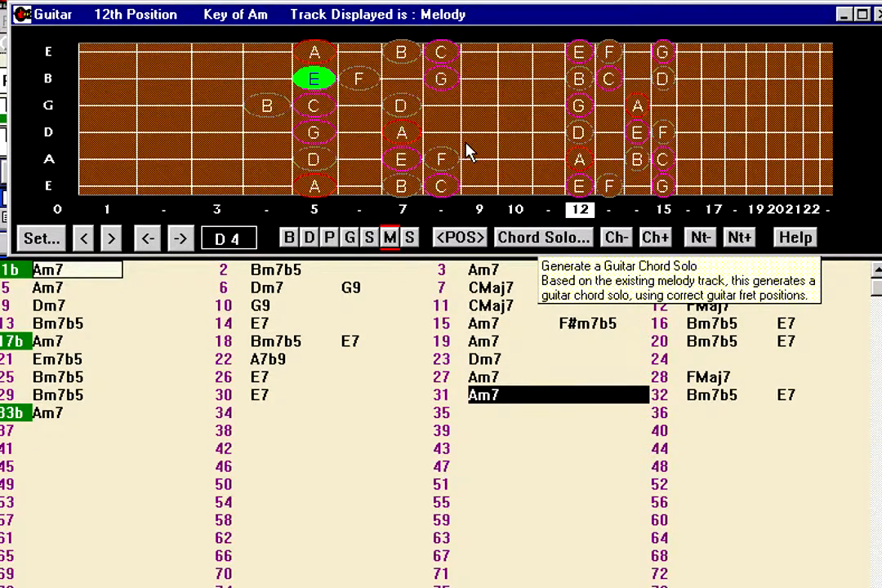
drag(444, 14, 447, 68)
key(Escape)
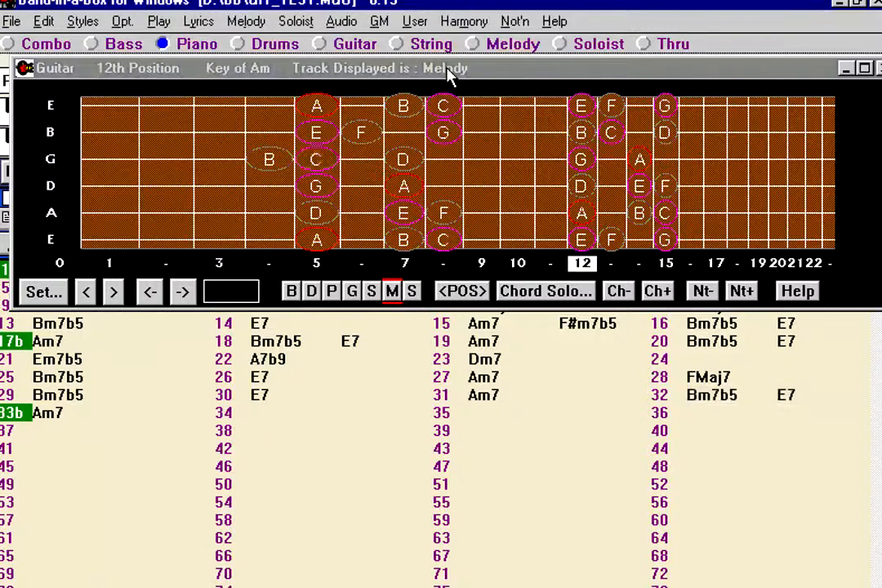
Compare the first three jazz guitarist styles and generate a whole-song chord solo on the Melody track with "2 Jazz Guitar, single position"
click(539, 292)
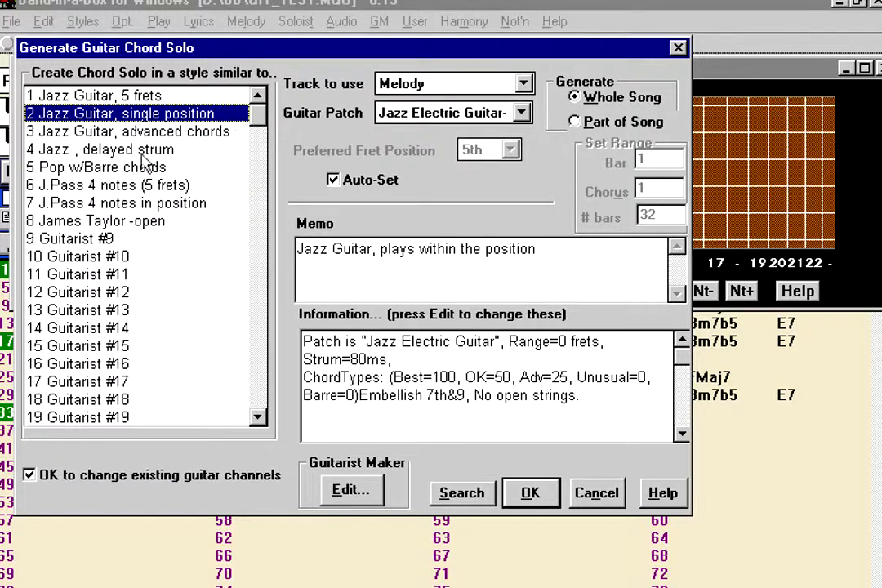
click(104, 129)
click(103, 113)
click(104, 95)
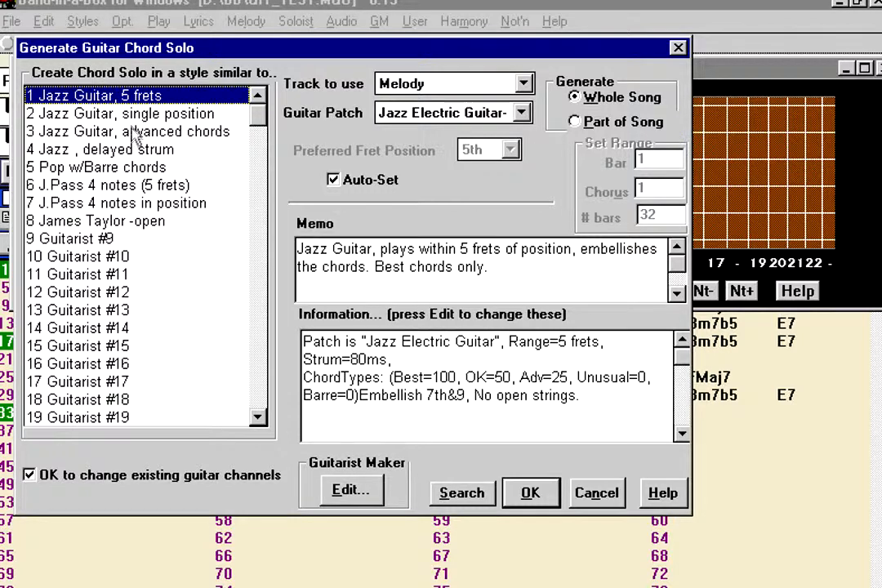
click(141, 114)
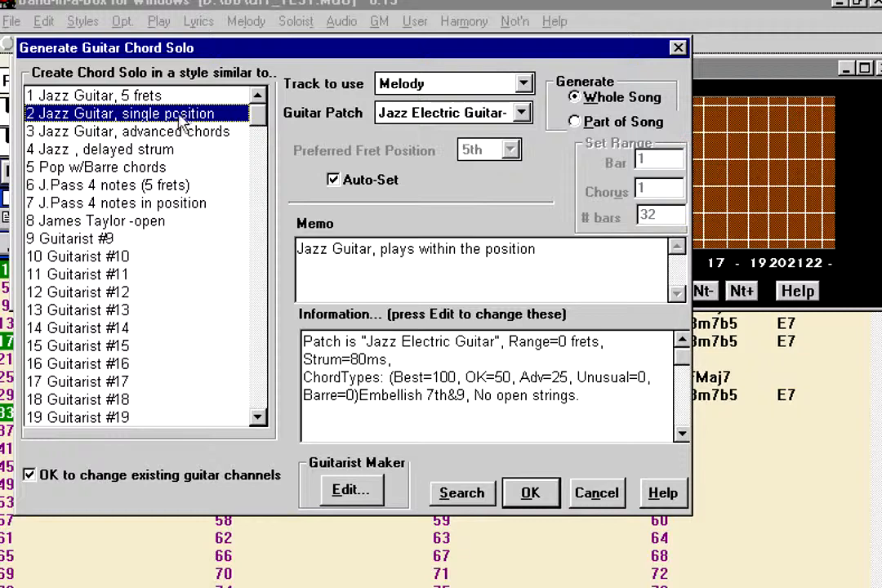
double_click(110, 120)
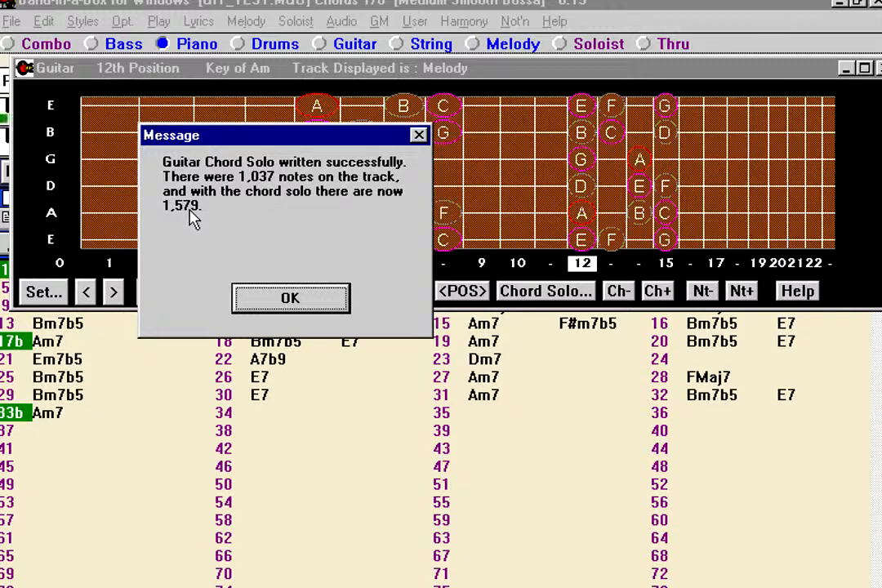
click(241, 299)
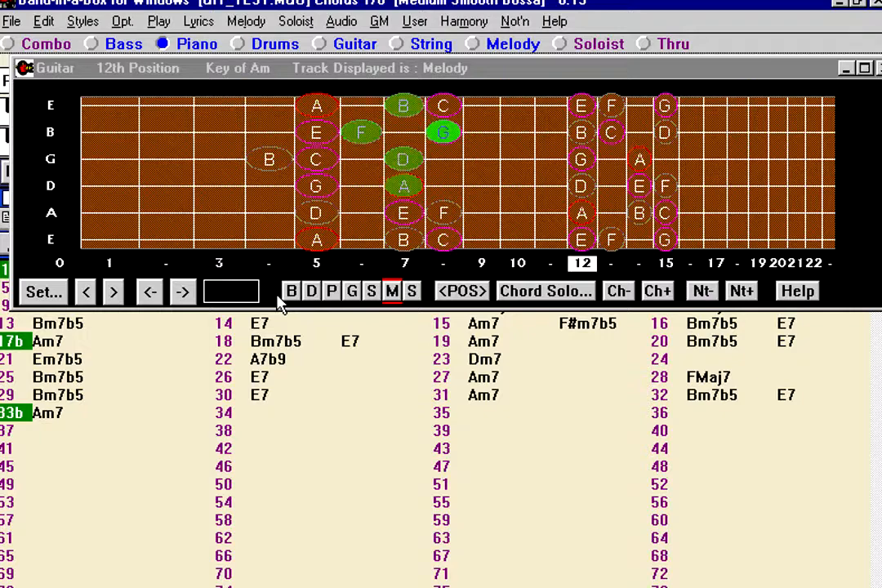
Examine the Guitarist Editor settings for "Jazz Guitar, single position" and leave the chord solo settings without changes
click(529, 292)
click(363, 500)
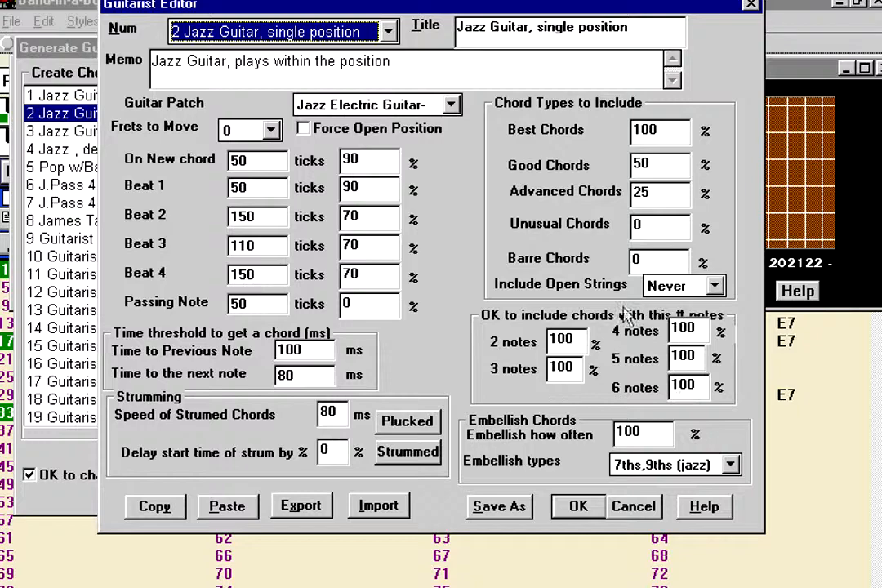
click(645, 505)
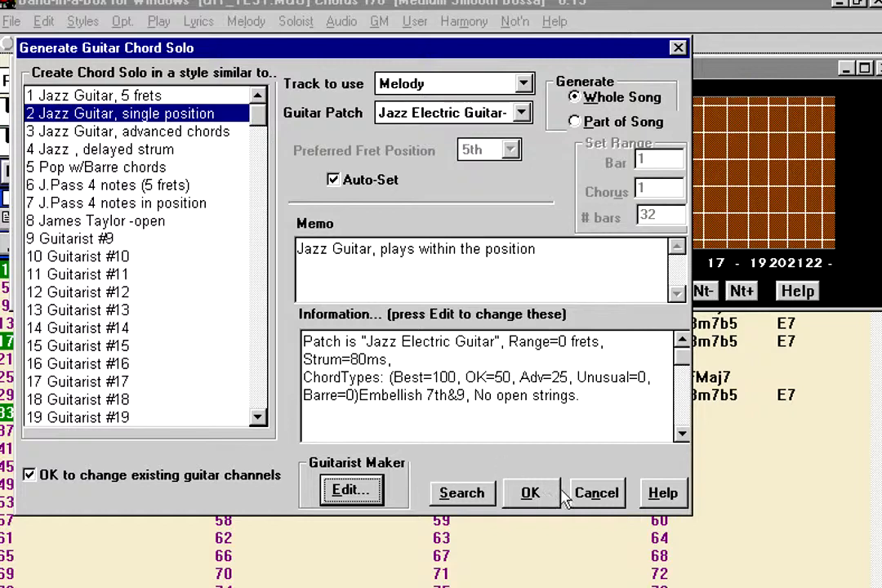
click(596, 497)
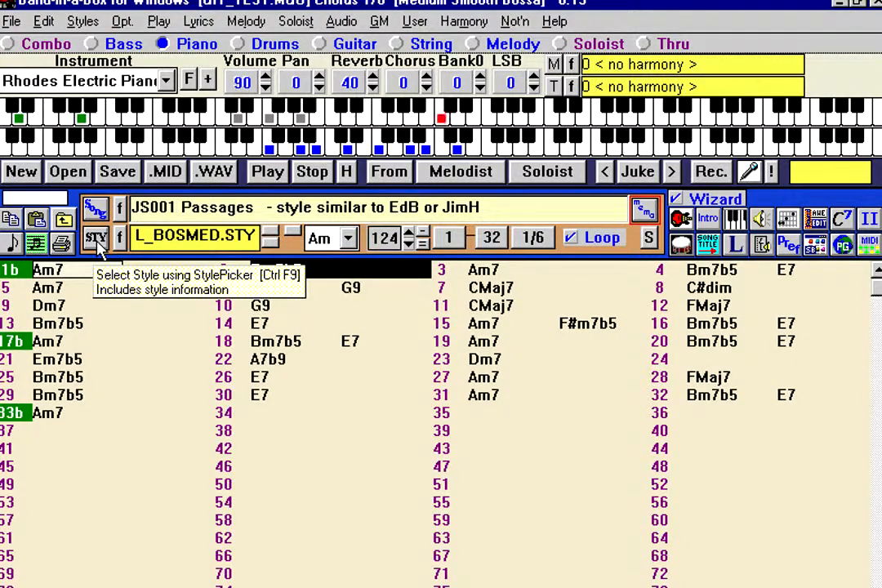
In the StylePicker, list the Latin styles, view Medium Smooth Bossa, stop playback, and view McCoy Bossa
click(96, 239)
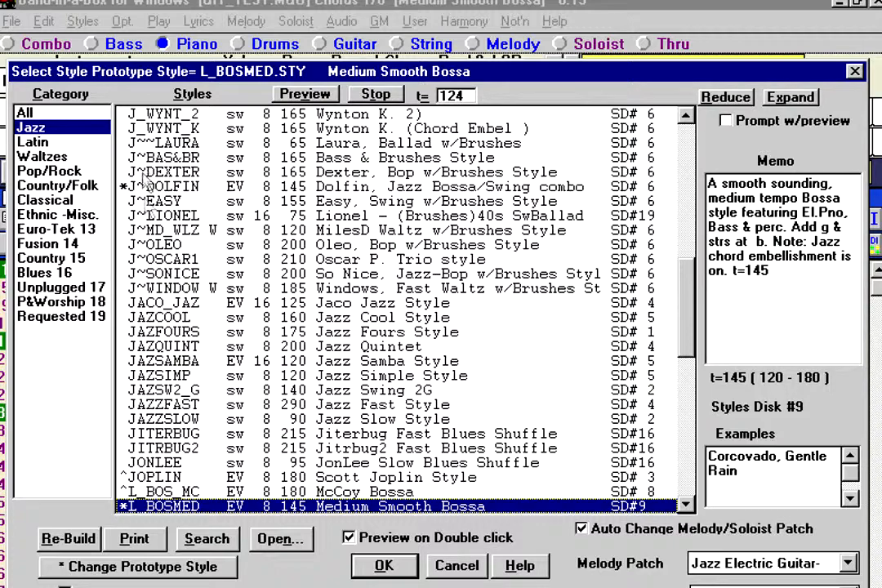
click(69, 144)
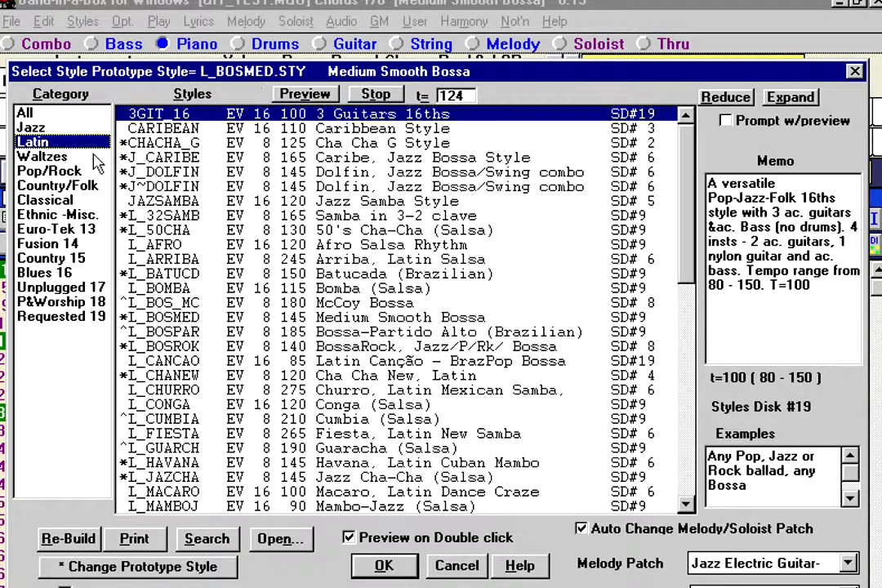
click(196, 320)
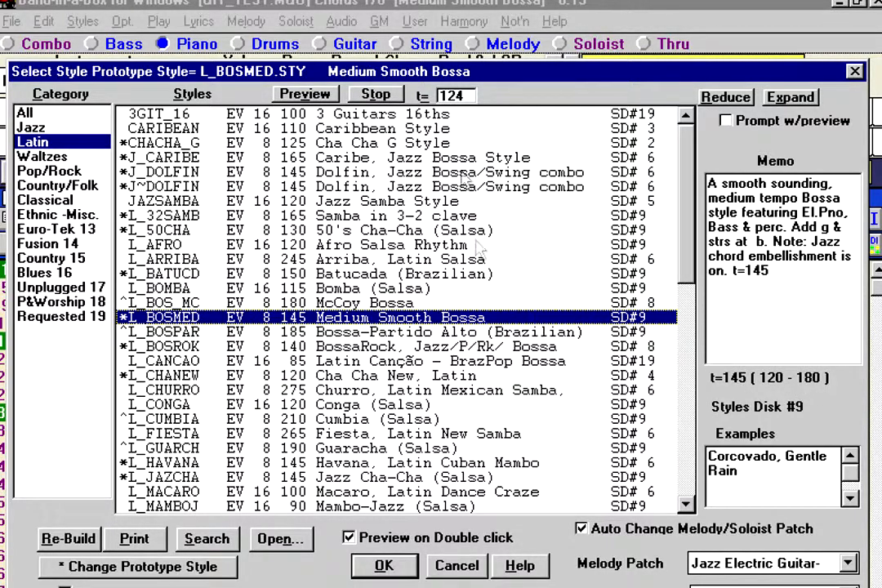
click(363, 97)
click(135, 304)
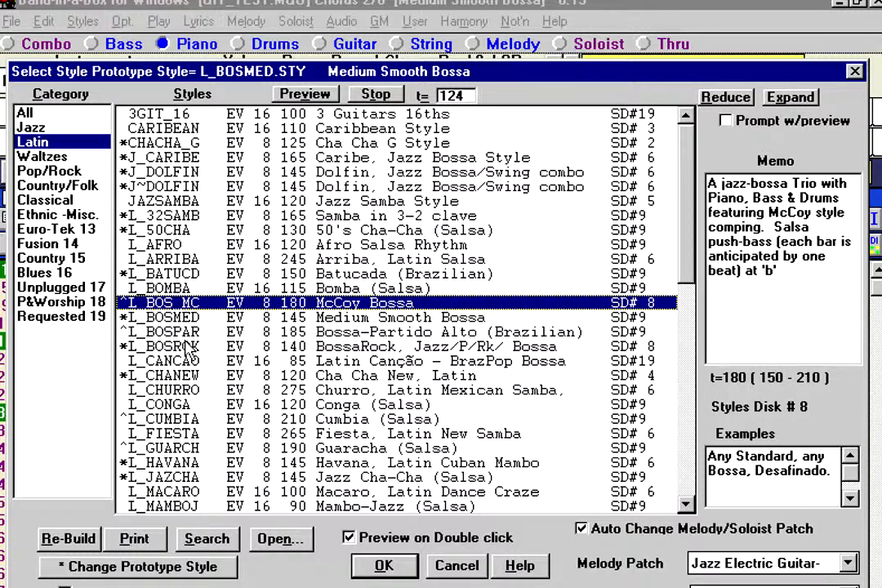
Preview the Latin styles Cha Cha New, 50's Cha-Cha, Caribe and Havana with the song
click(200, 377)
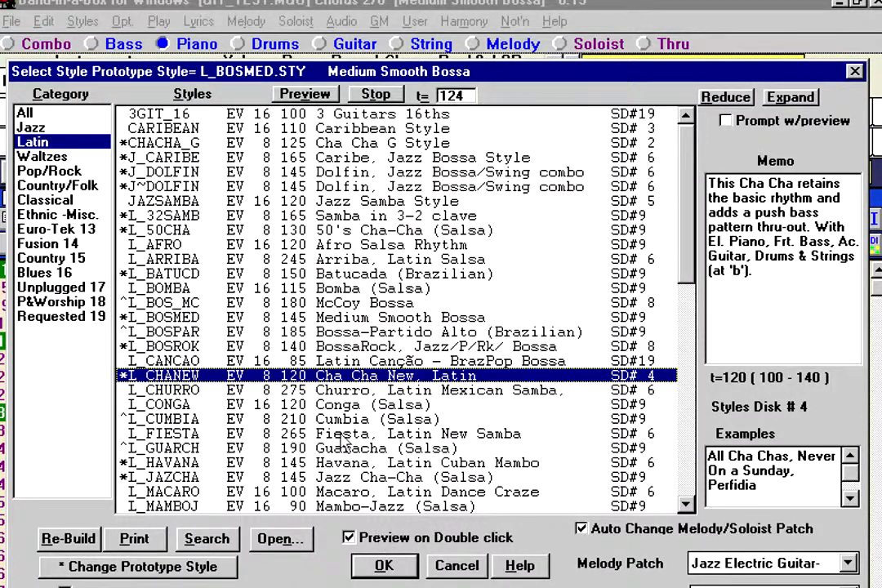
double_click(359, 379)
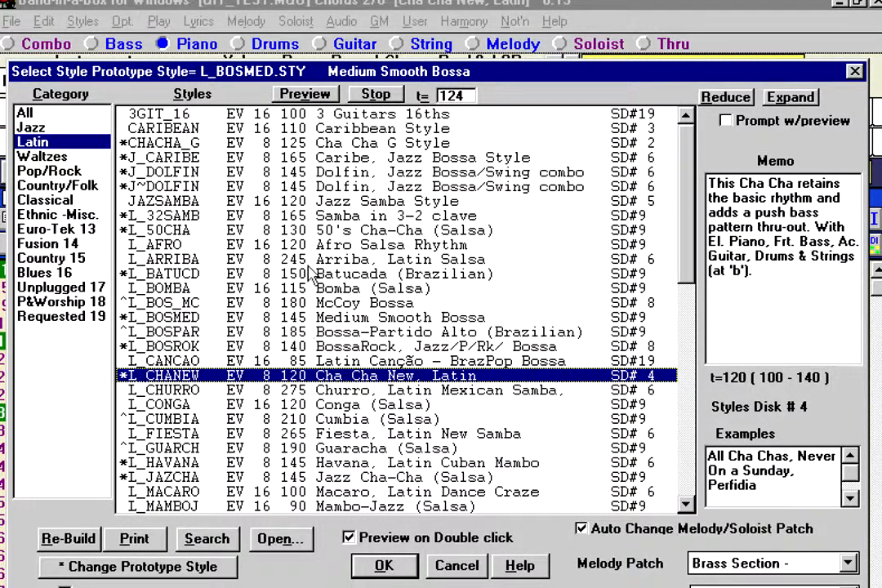
click(317, 232)
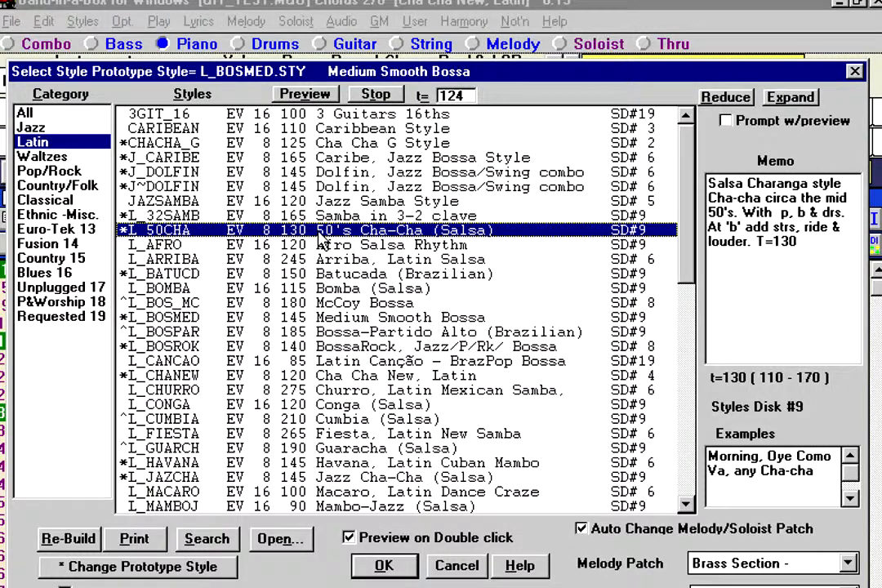
double_click(322, 231)
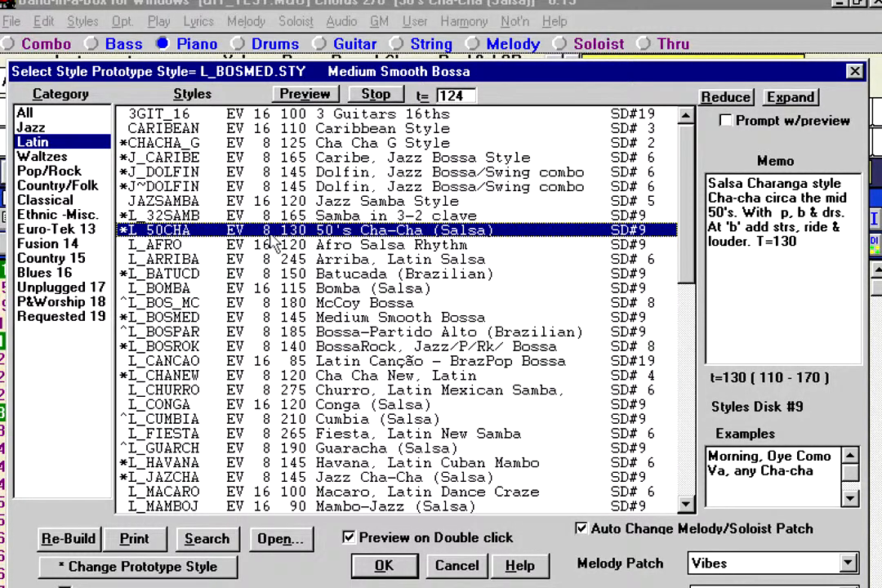
double_click(318, 159)
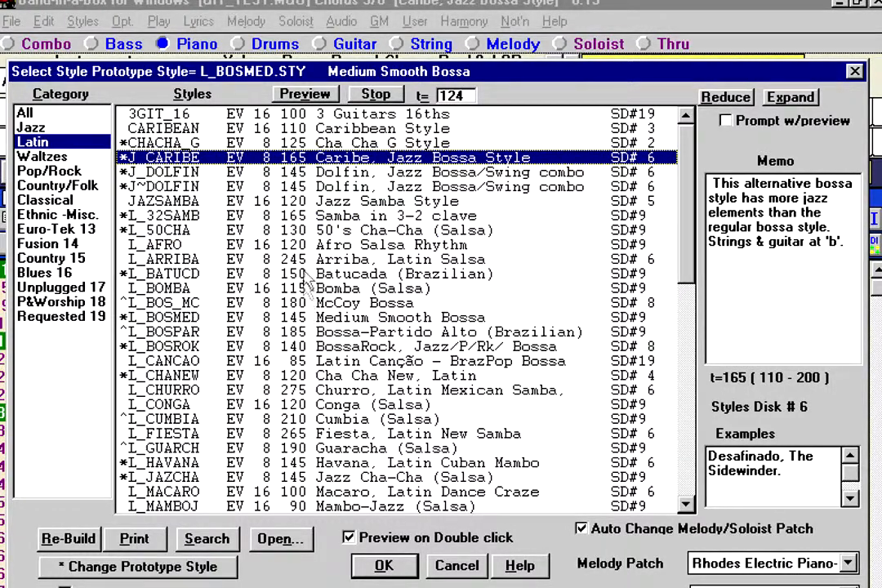
click(313, 231)
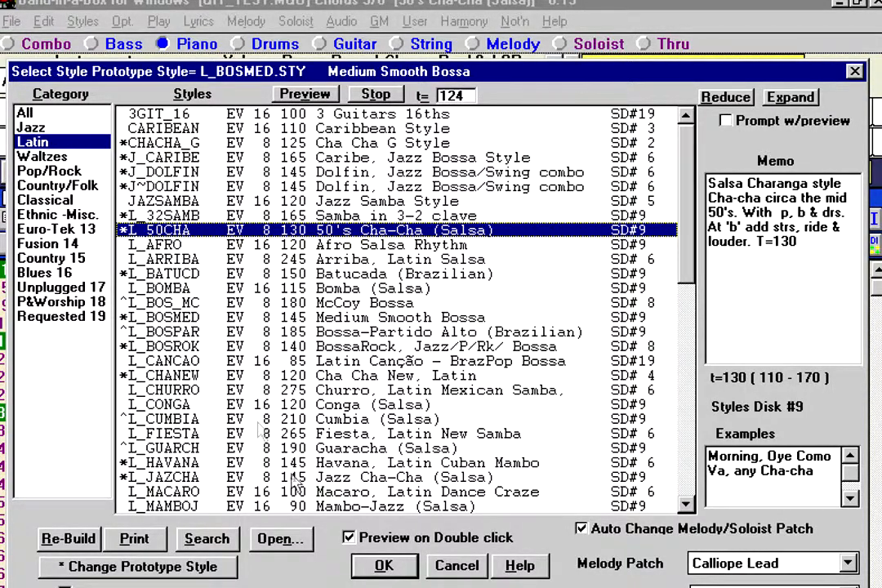
click(319, 463)
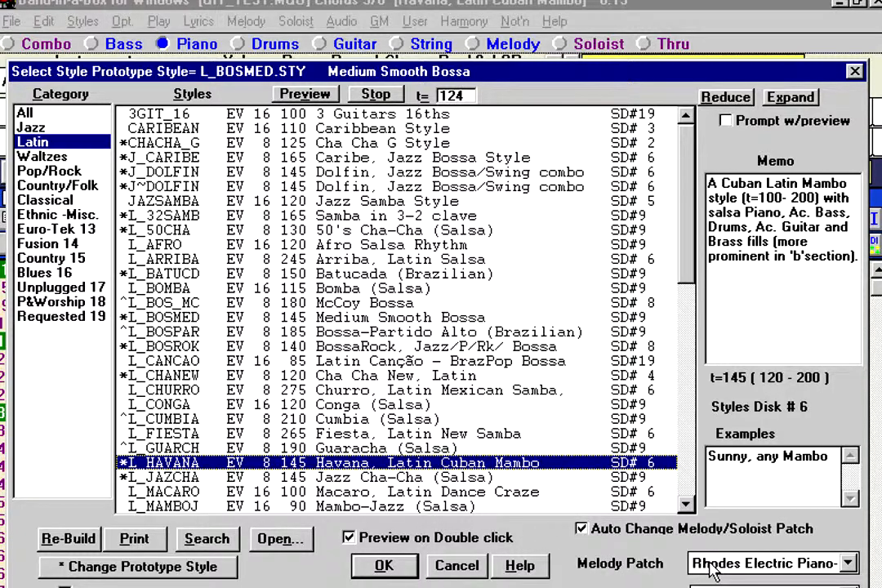
Turn Auto Change Melody/Soloist Patch off and back on
click(618, 527)
click(618, 528)
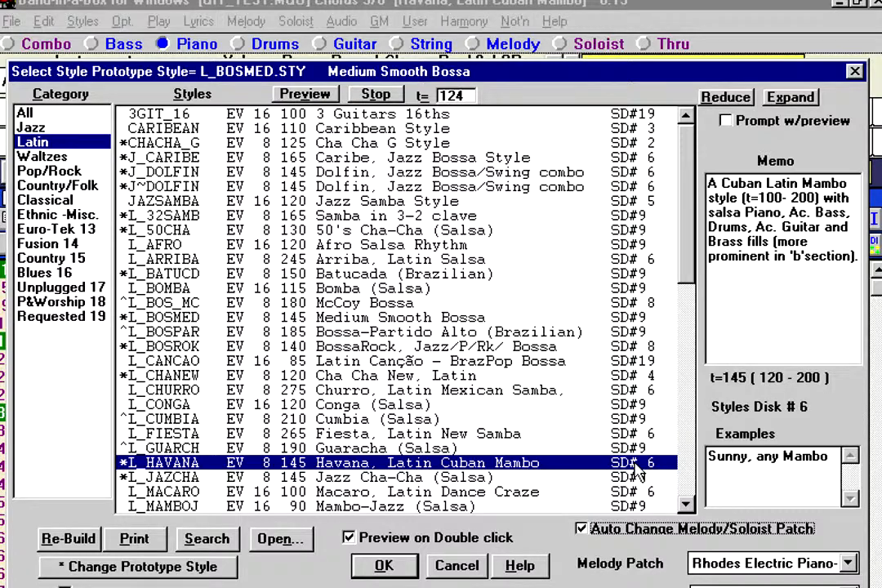
Preview the Latin style 50's Son-Montuno (Salsa) with the song
click(685, 505)
click(686, 505)
click(686, 505)
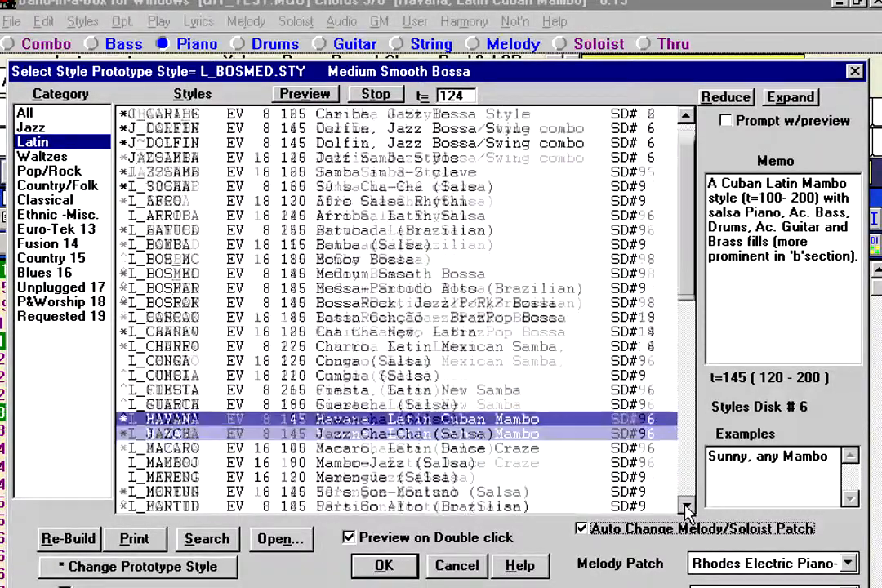
click(685, 505)
click(686, 506)
click(686, 505)
click(686, 506)
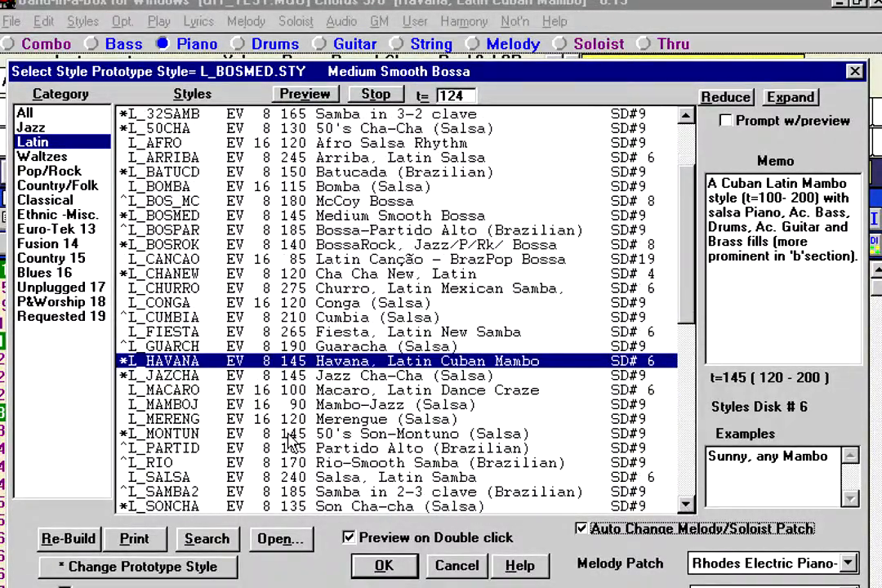
click(289, 434)
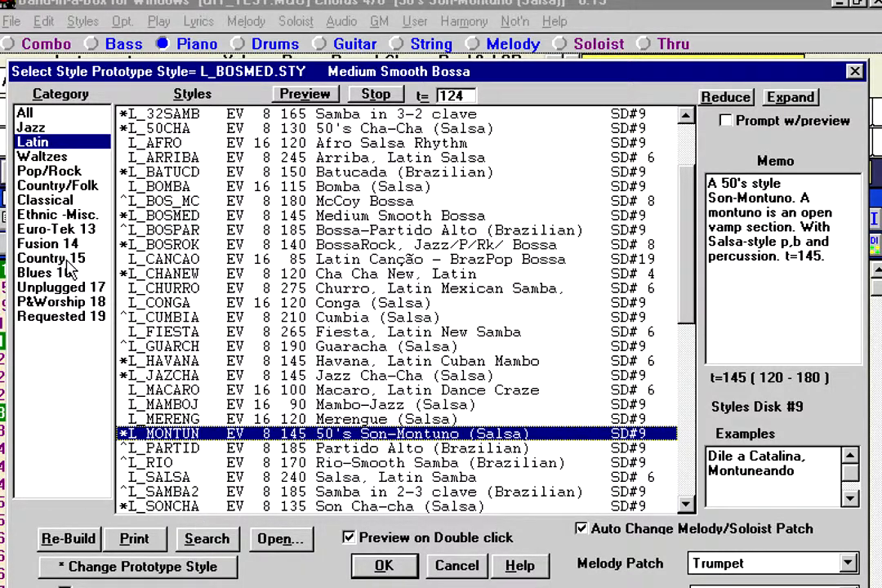
List the Pop/Rock and Blues 16 styles, and preview DrJon Rock Blues and Clapton1 Rock Blues with the song
click(53, 171)
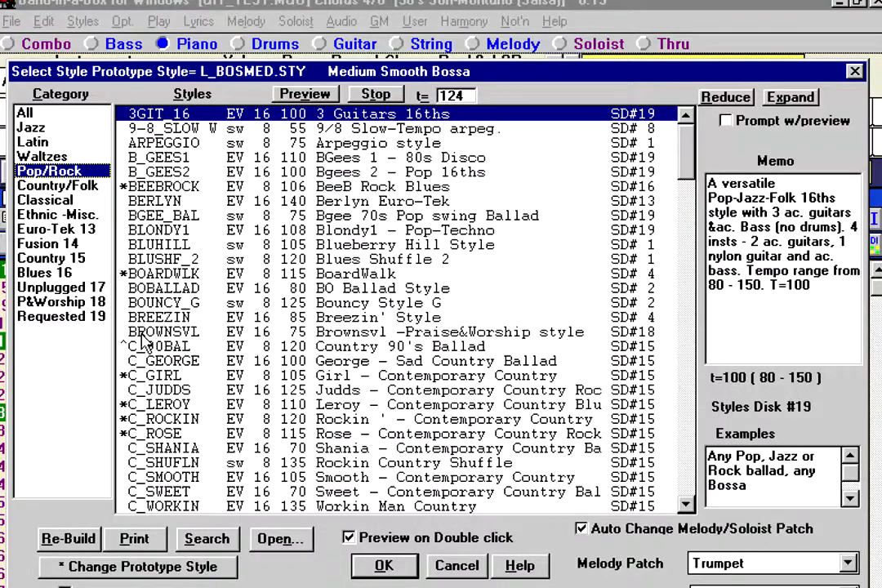
click(55, 274)
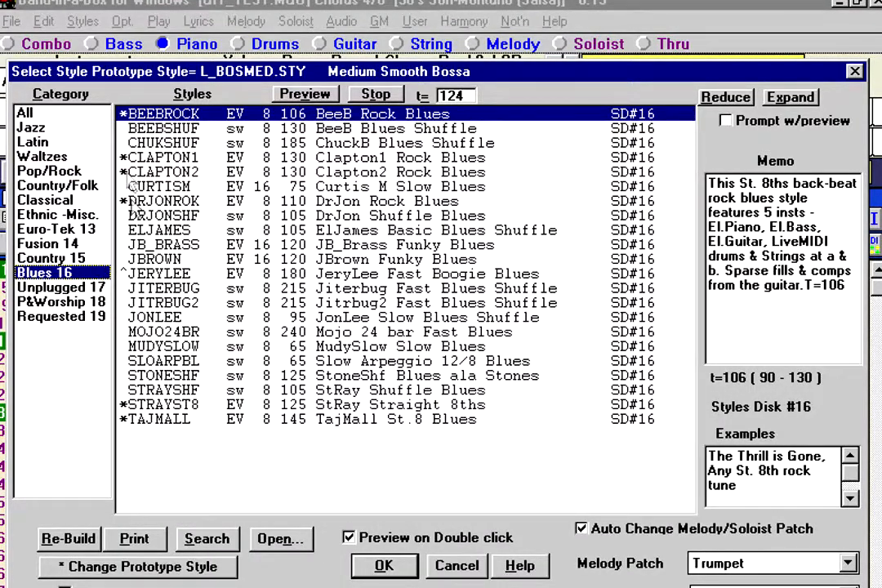
click(345, 205)
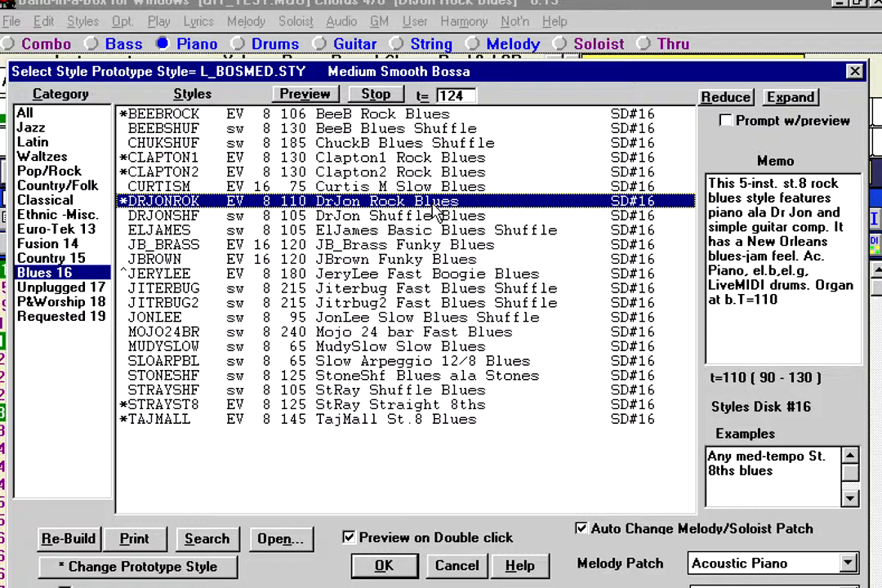
click(426, 159)
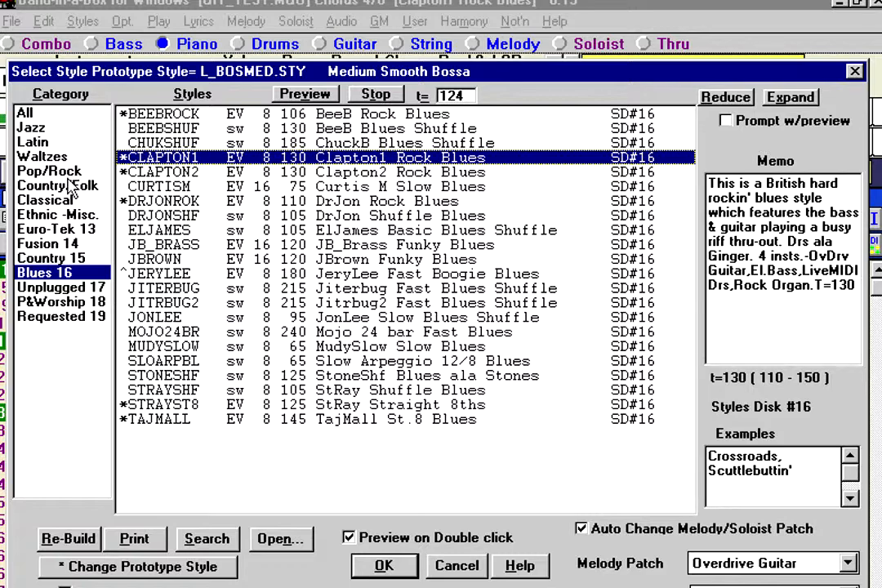
List the Country/Folk styles, select Bobby Goldsbro Style, and preview Cowboy, Drivin, Eagles and Hillbilly Country Blues Rock
click(73, 186)
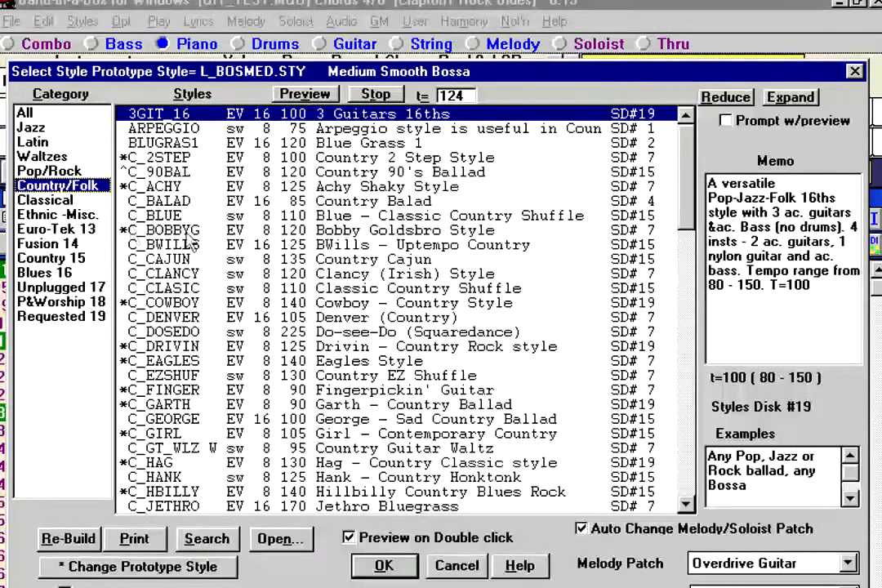
click(357, 233)
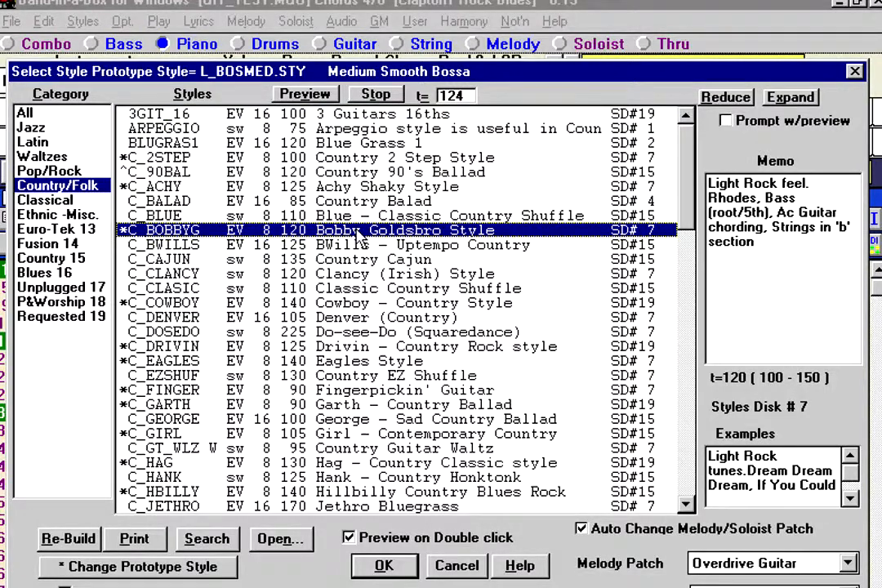
click(362, 304)
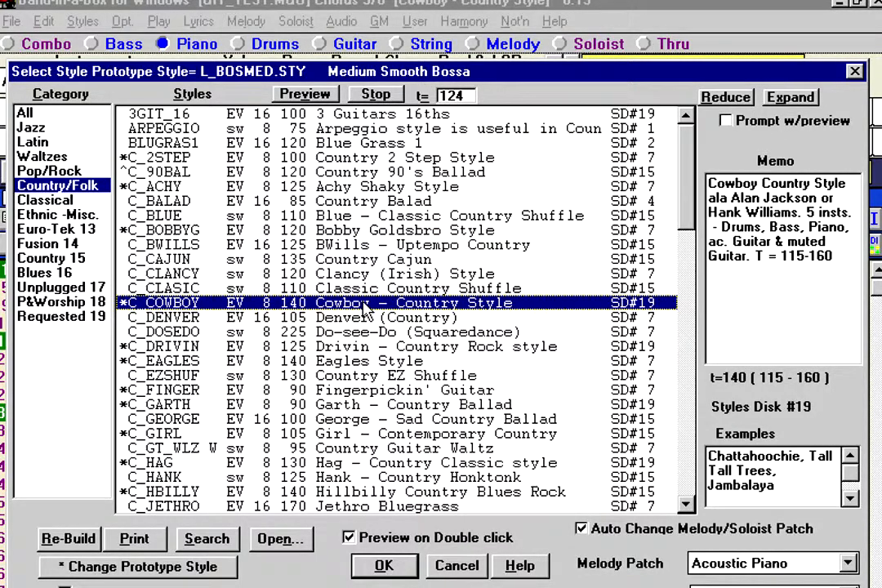
click(366, 348)
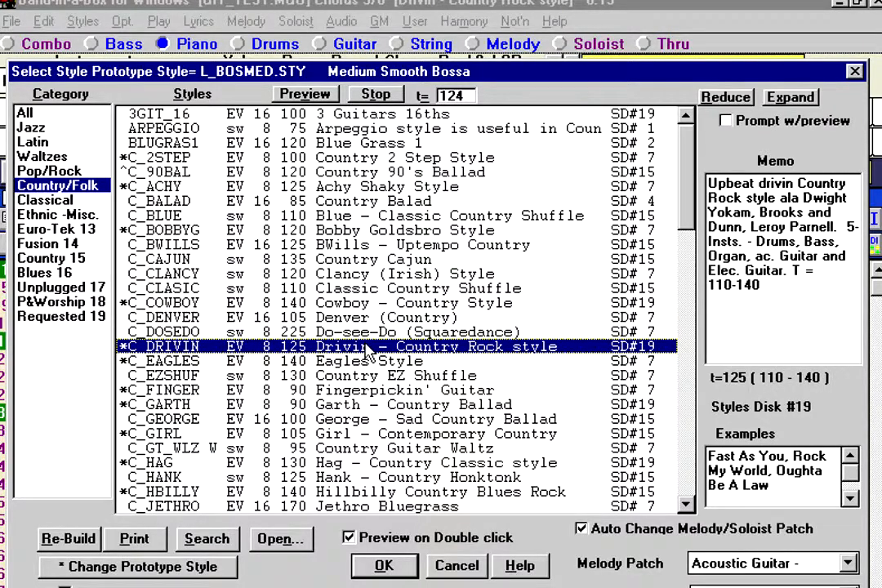
click(371, 365)
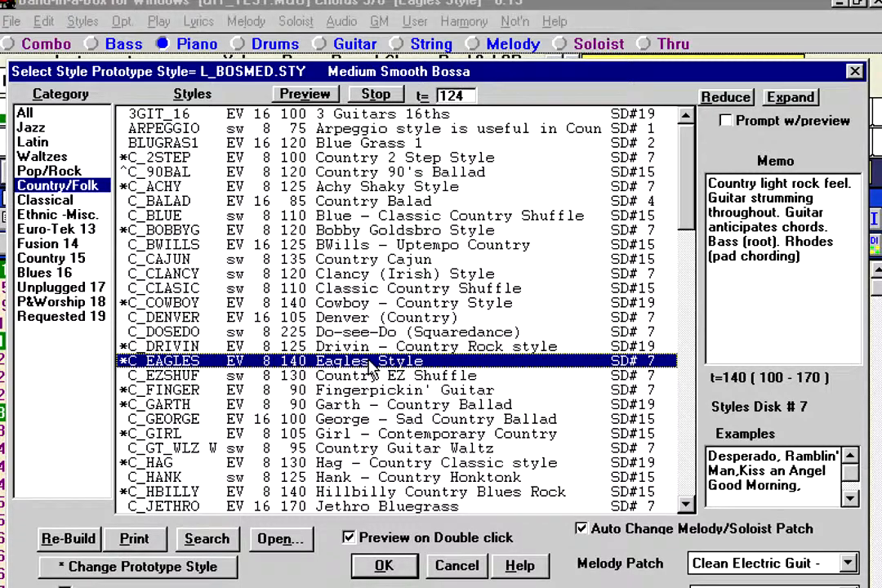
click(366, 493)
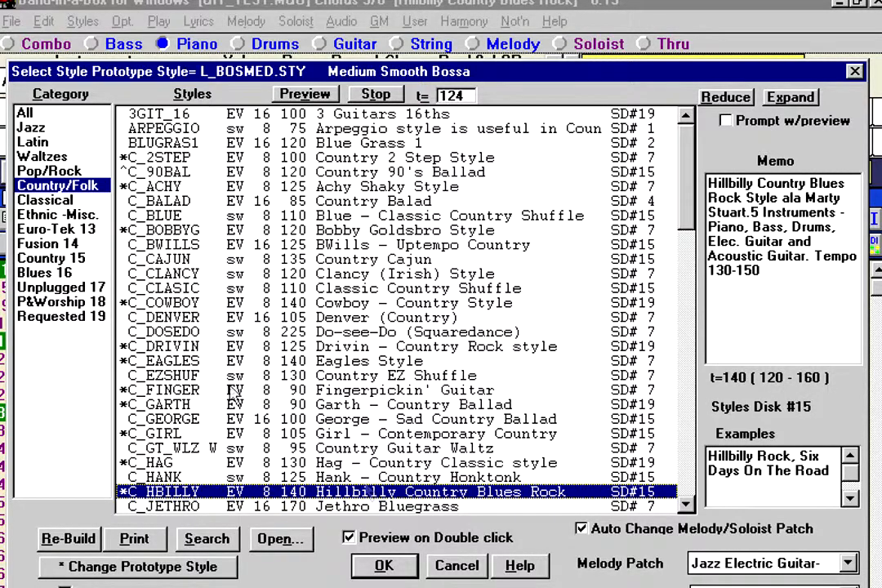
List the Classical styles and preview Chamber 1 Orch., Dramatic 4/4 Orchestra, Joplin LH 4/4 with Orchestra and Mozart Classical Style
click(55, 199)
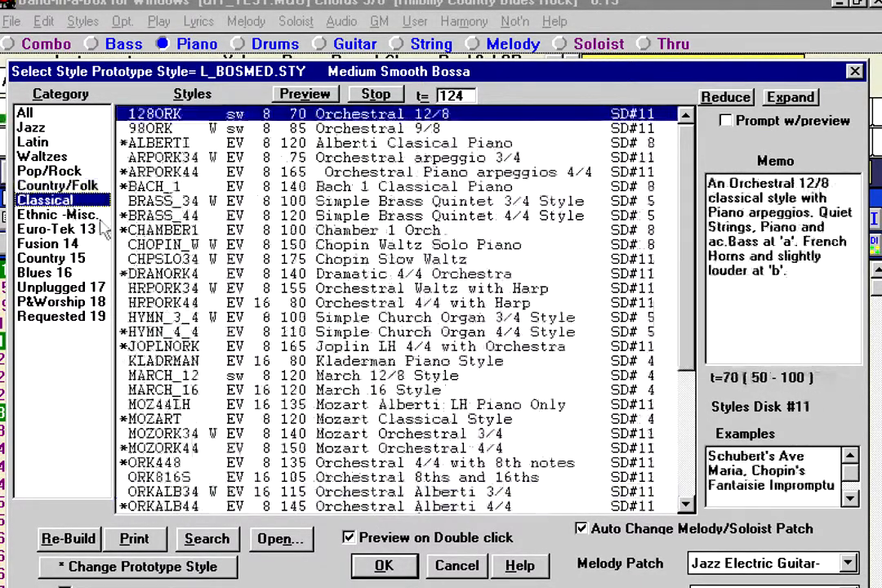
click(382, 231)
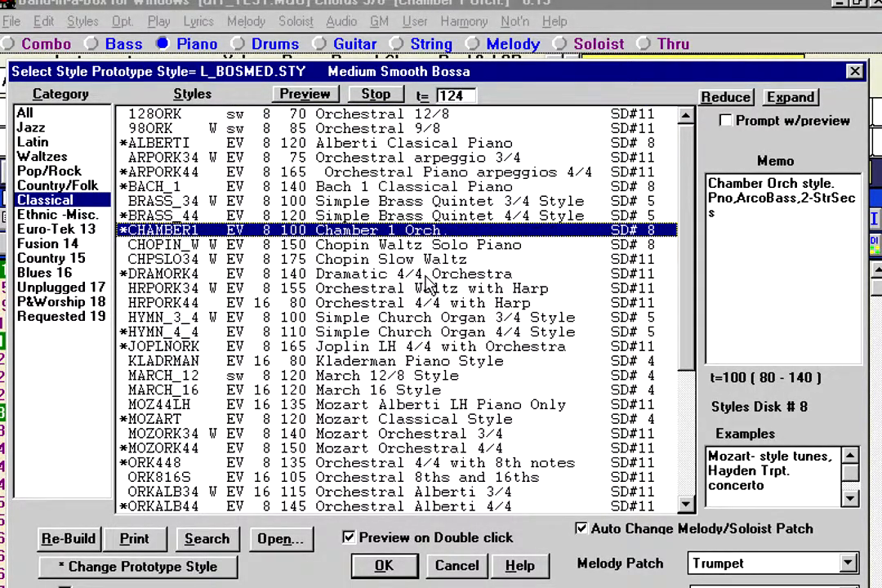
click(427, 276)
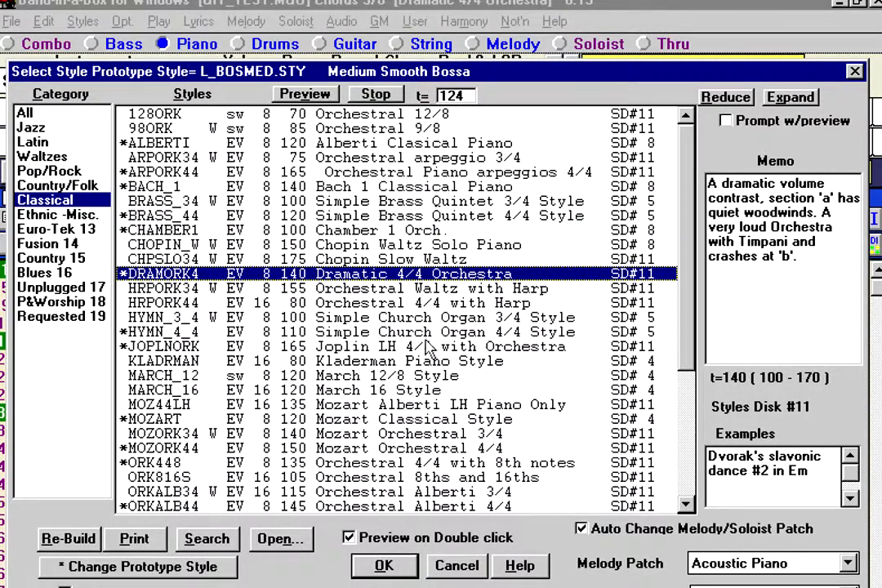
click(427, 349)
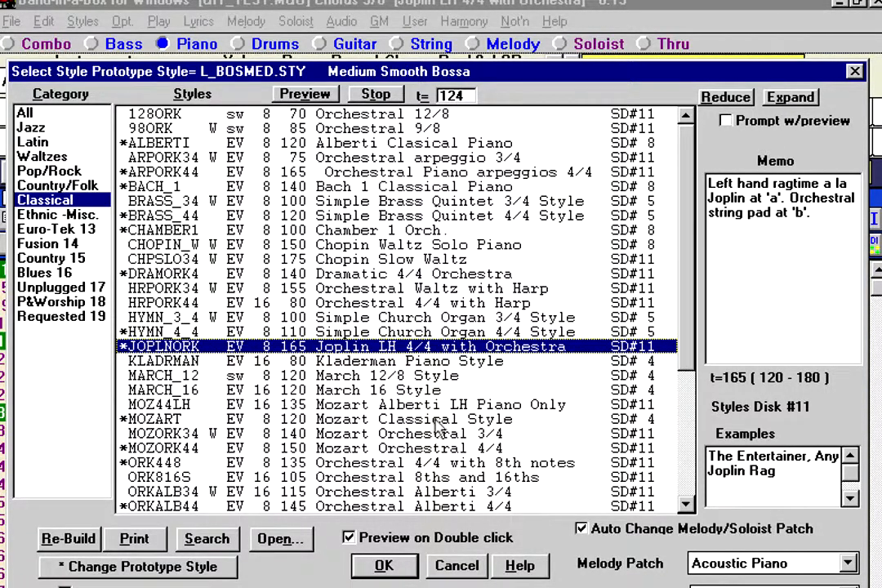
click(434, 418)
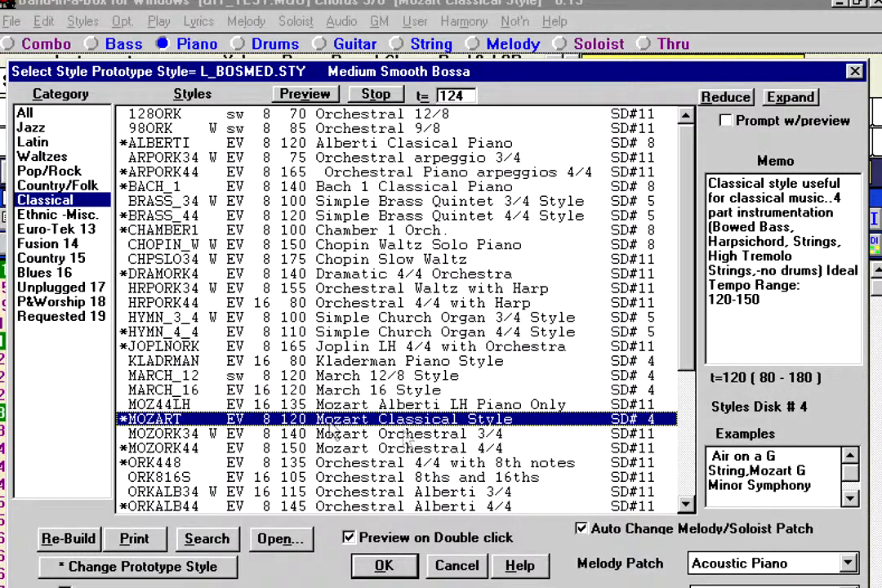
List the Latin styles, stop the style playback, and activate the preview tempo field
click(69, 142)
click(380, 95)
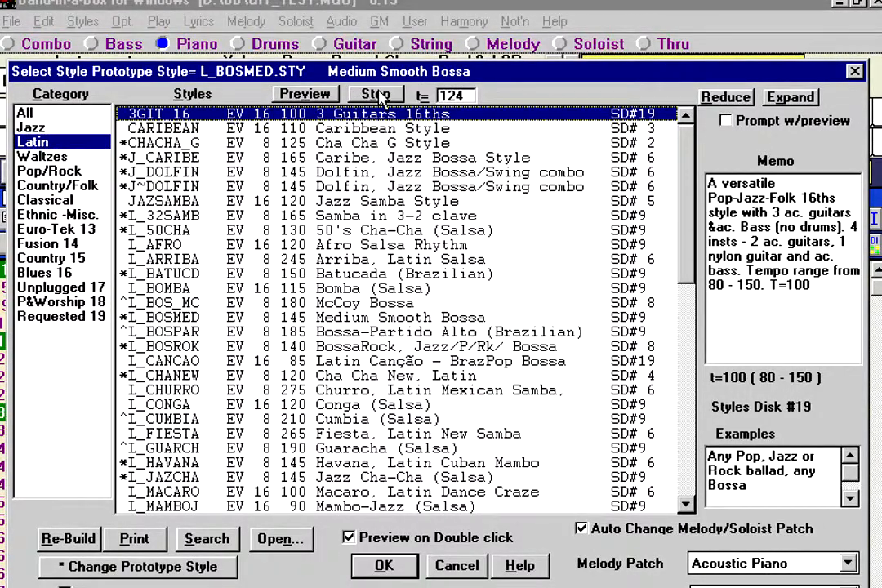
click(471, 95)
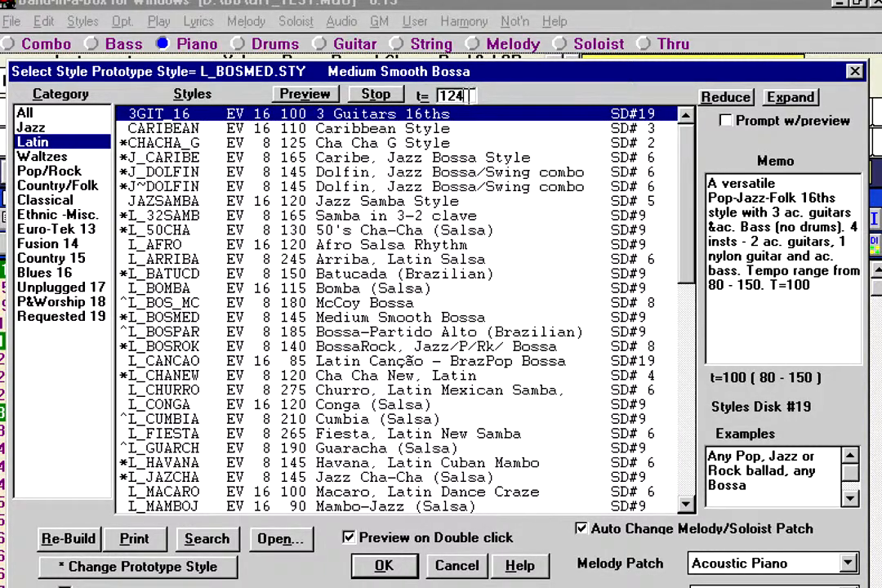
Enable Prompt w/preview, preview Jazz Samba Style without reducing the chord durations, and stop the playback
click(762, 124)
click(761, 124)
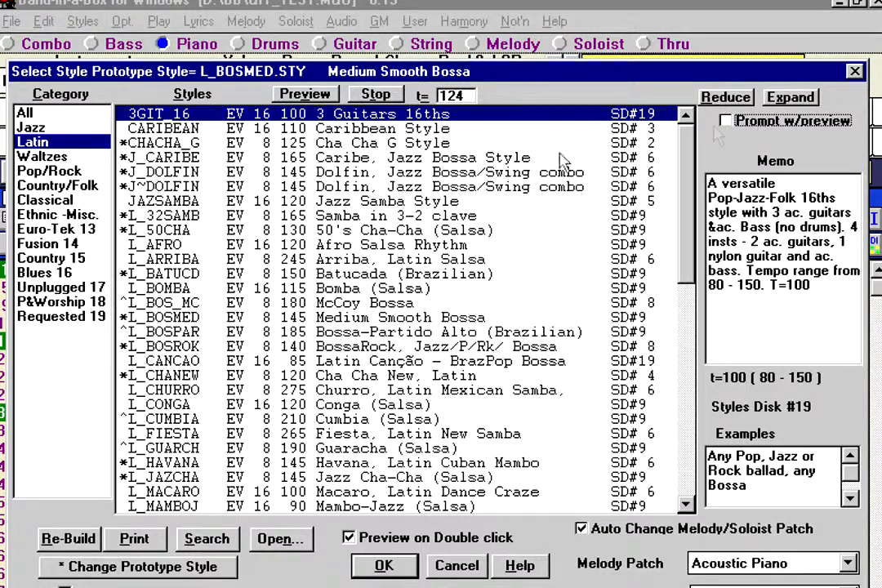
click(240, 203)
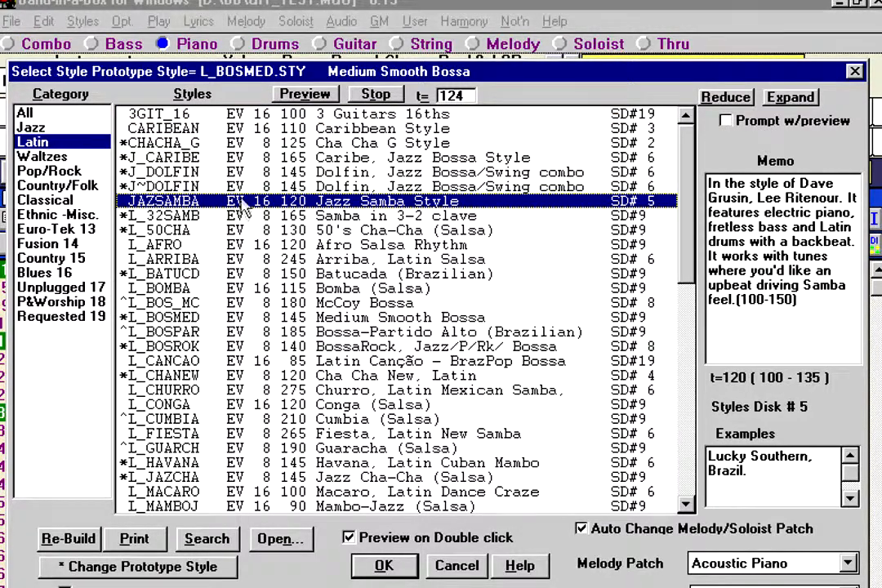
click(759, 128)
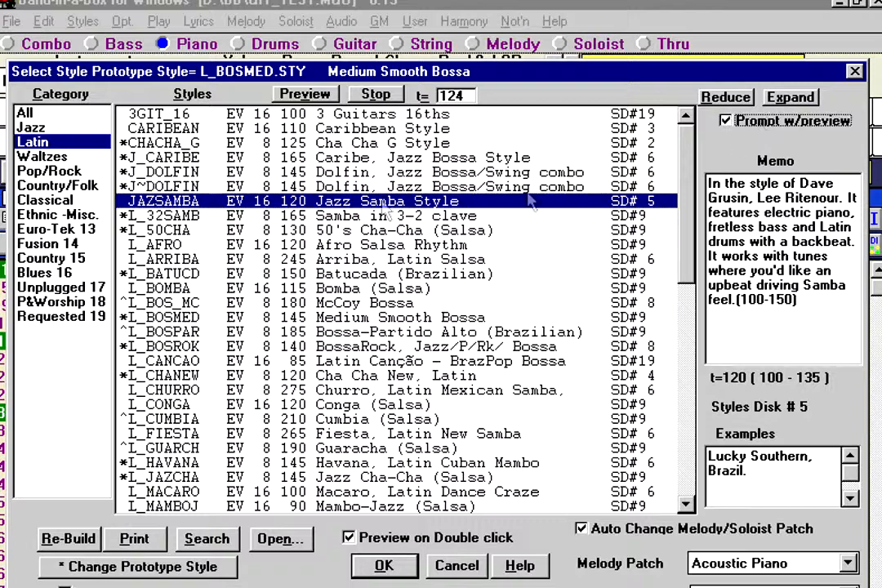
double_click(293, 203)
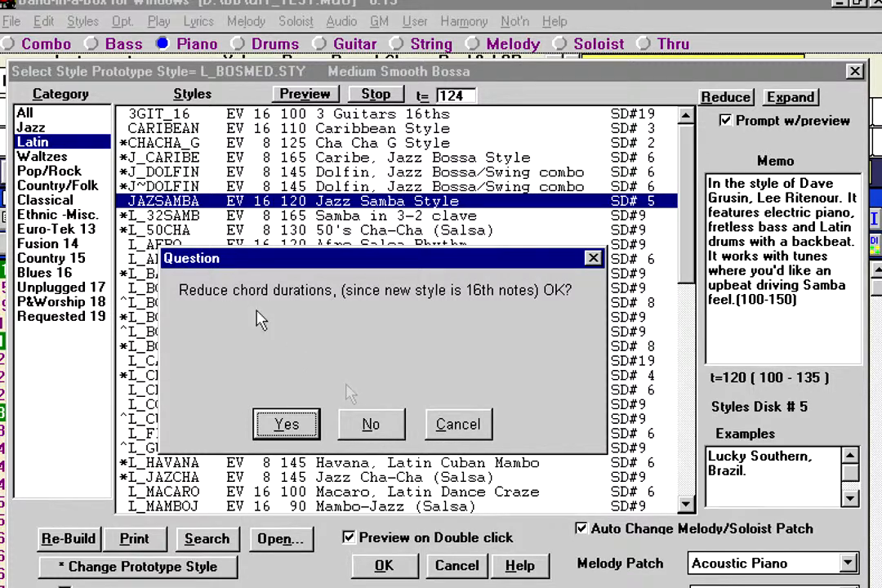
click(373, 425)
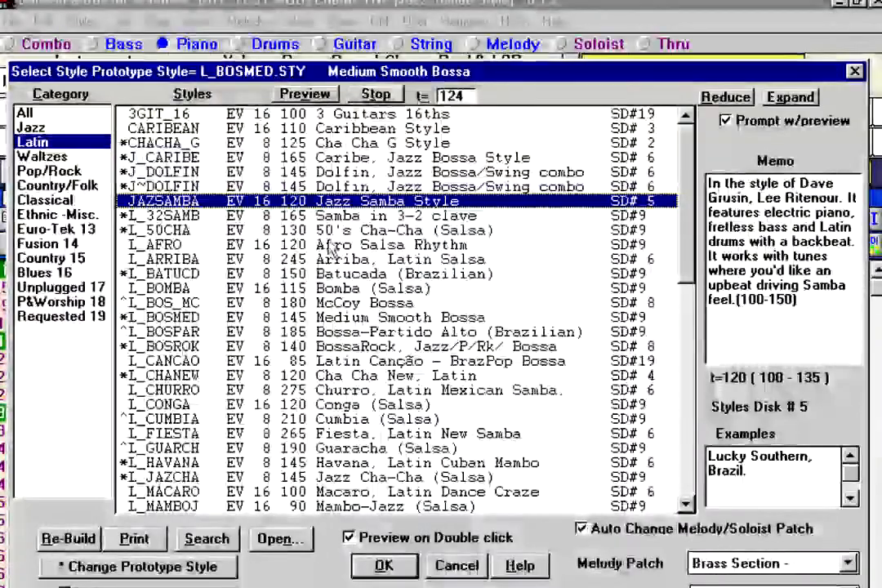
click(373, 95)
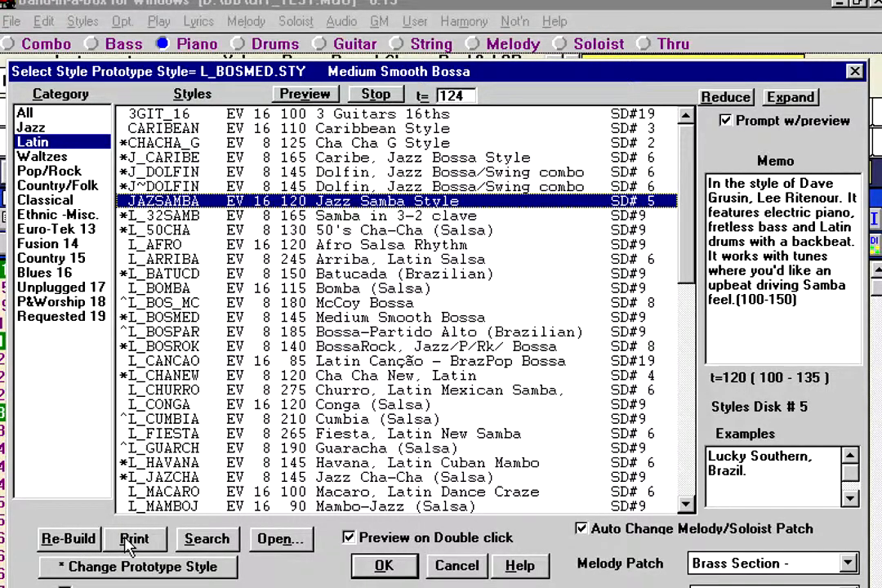
Search the style list for "clapt" and step through the successive matches
click(208, 541)
key(Return)
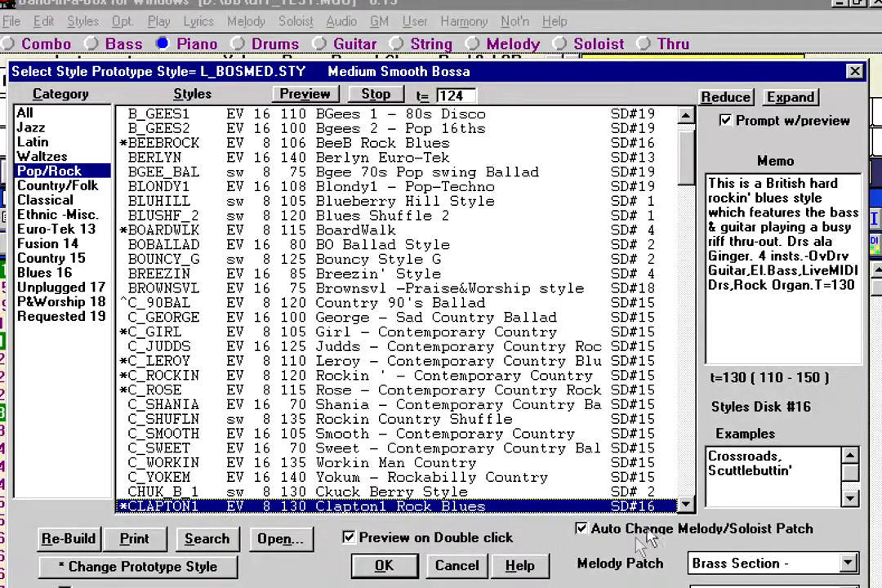
click(684, 505)
click(684, 505)
key(ctrl+f)
key(Return)
key(ctrl+f)
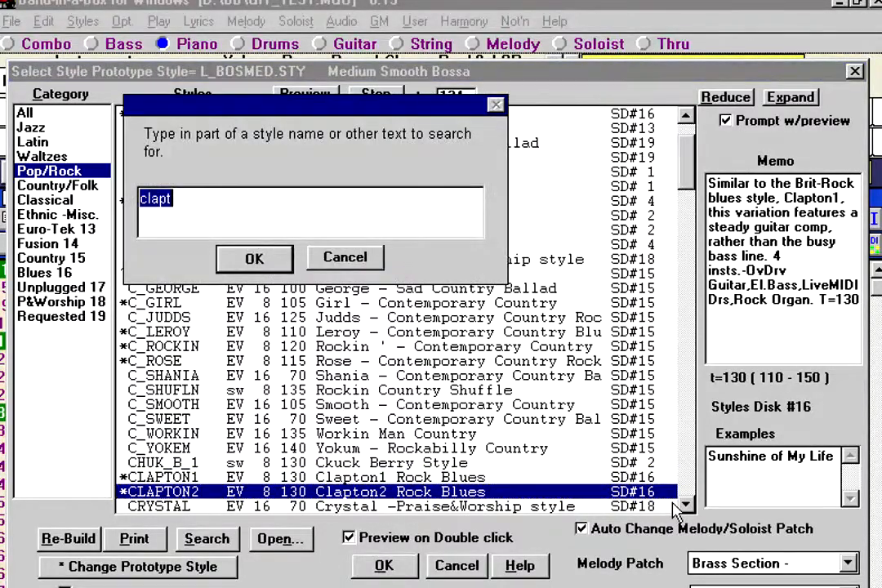
key(Return)
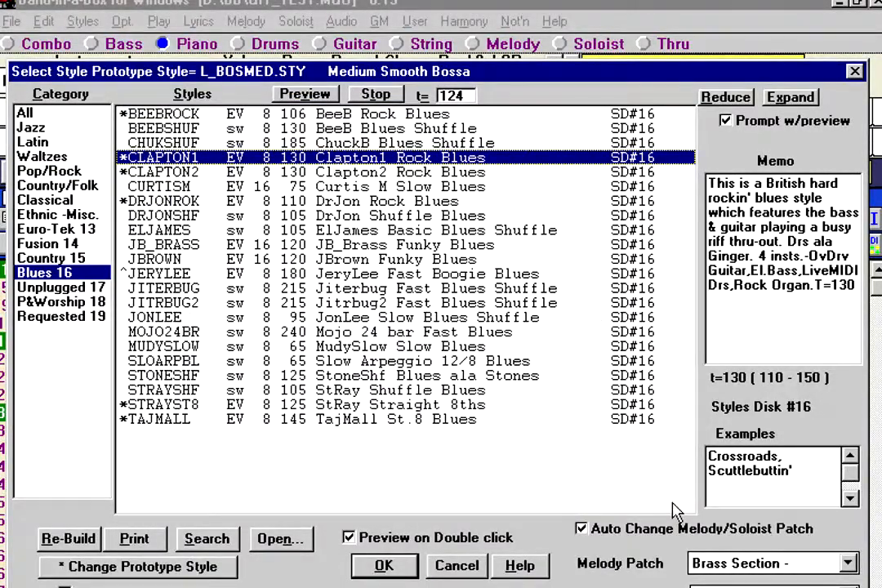
Select the Clapton2 Rock Blues style, and look through the Unplugged 17 and Blues 16 categories
click(354, 172)
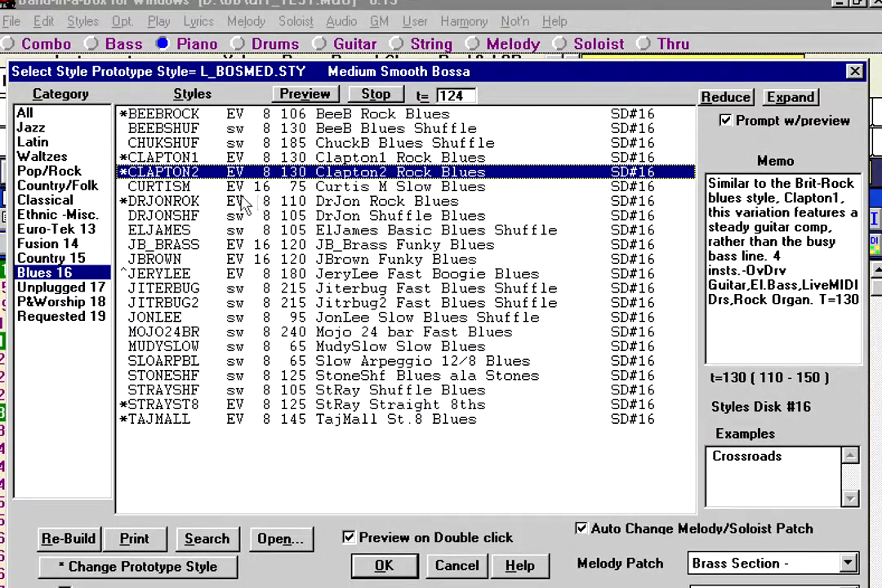
click(65, 287)
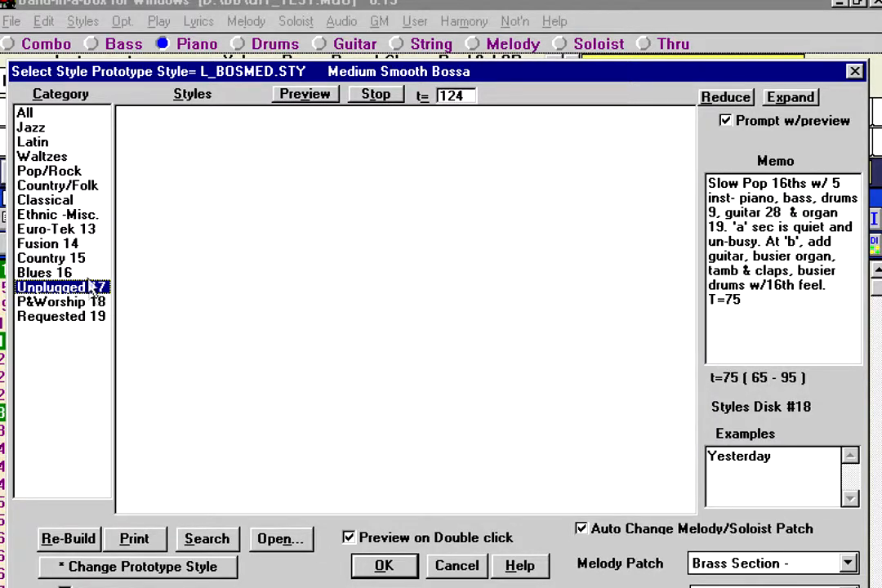
click(90, 274)
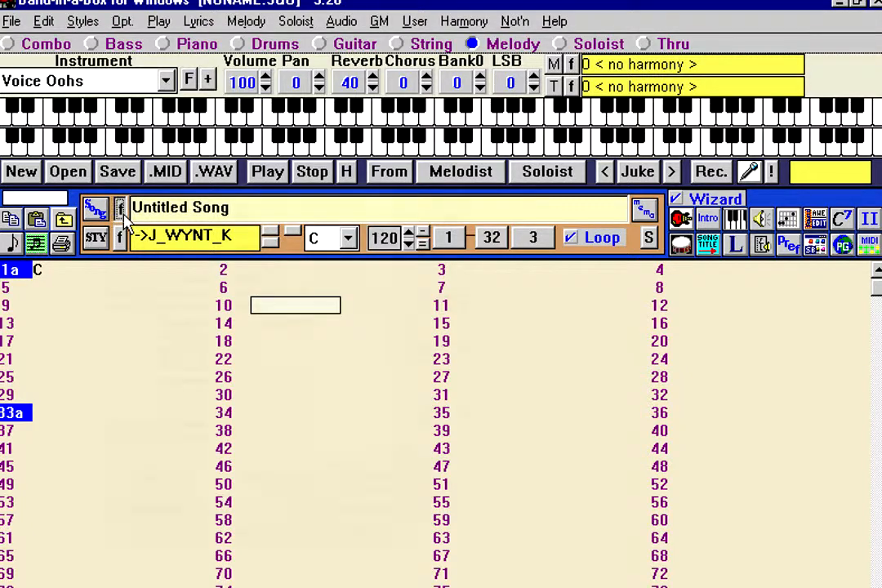
Open the song JS001 Passages from the song list and play it
click(121, 209)
double_click(187, 179)
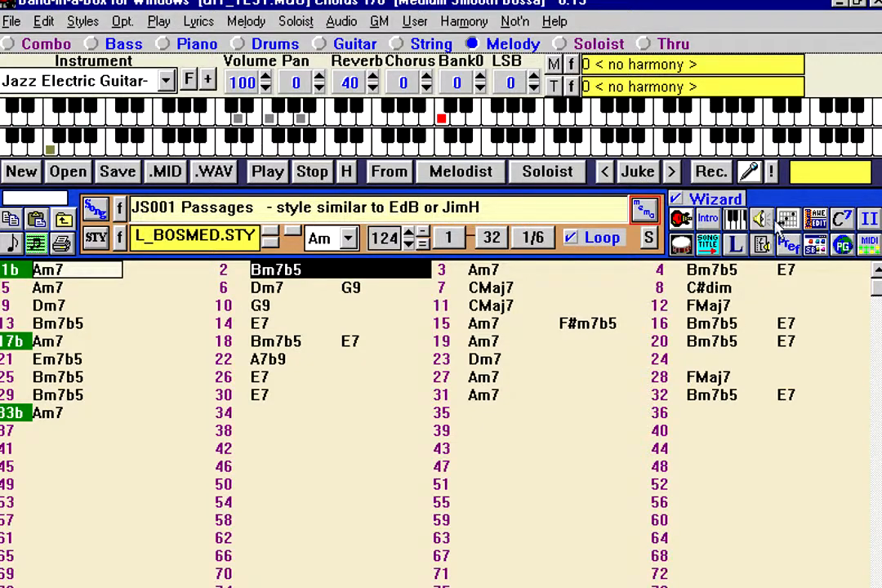
Open the Big Piano window and display the Bass track on it
click(734, 222)
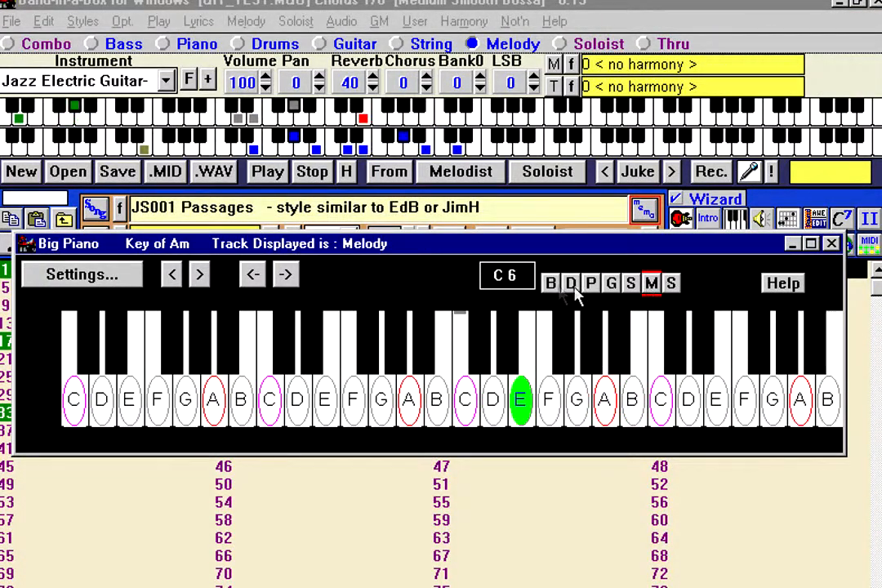
click(549, 284)
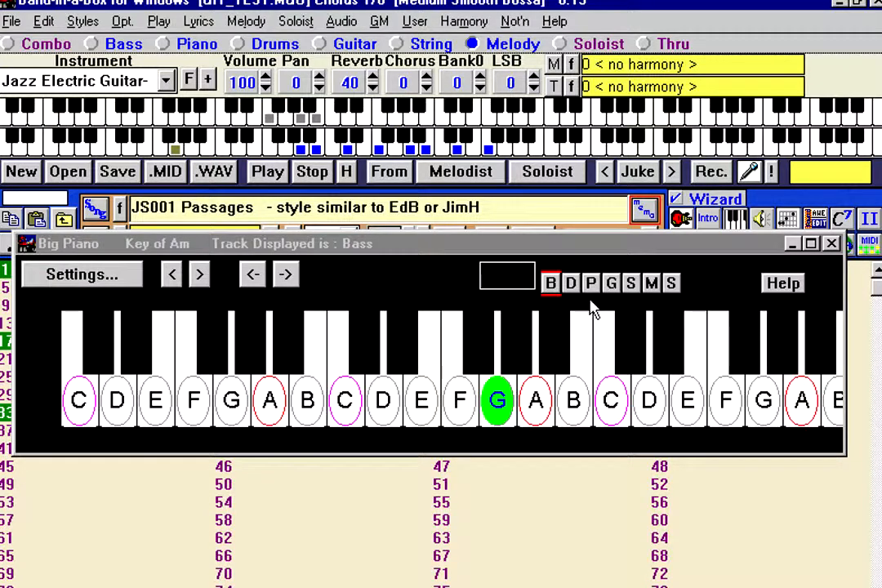
Display the Piano, Guitar and Melody tracks in turn on the Big Piano
click(592, 286)
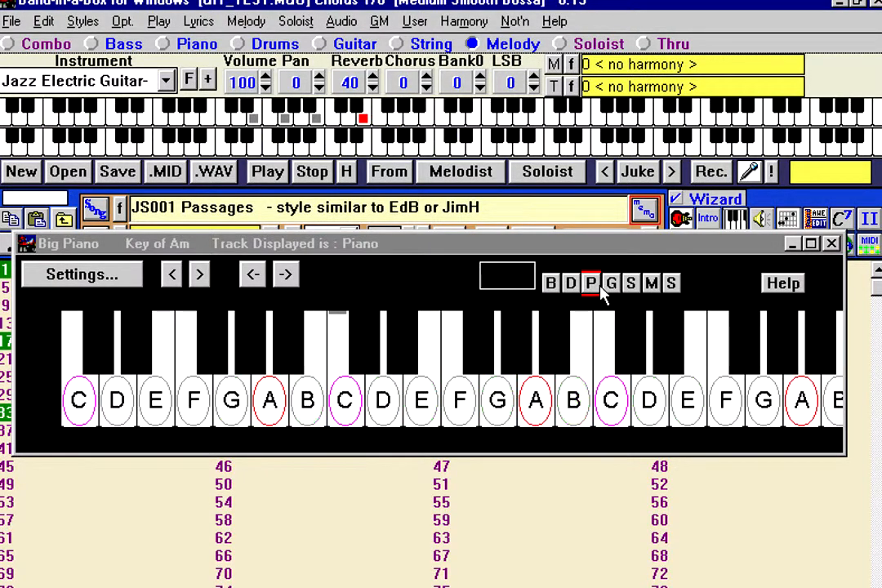
click(612, 284)
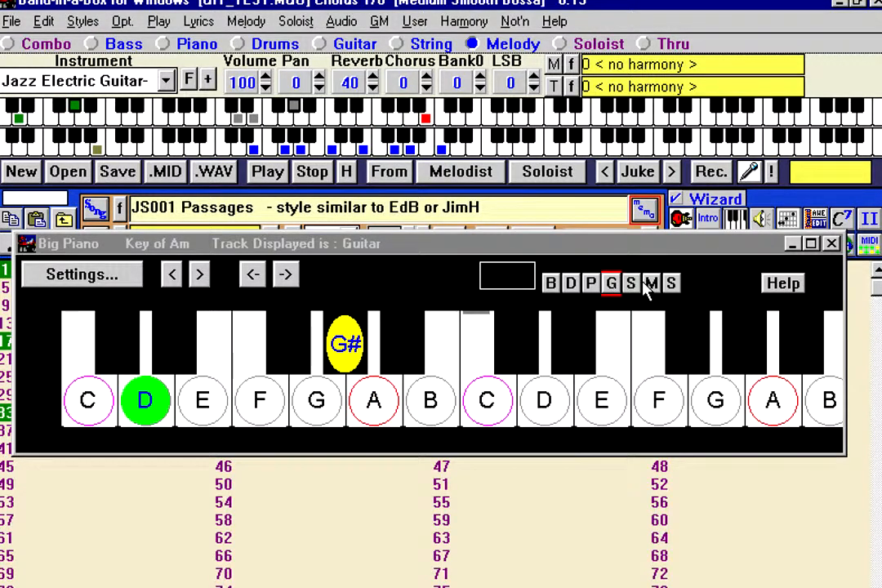
click(650, 283)
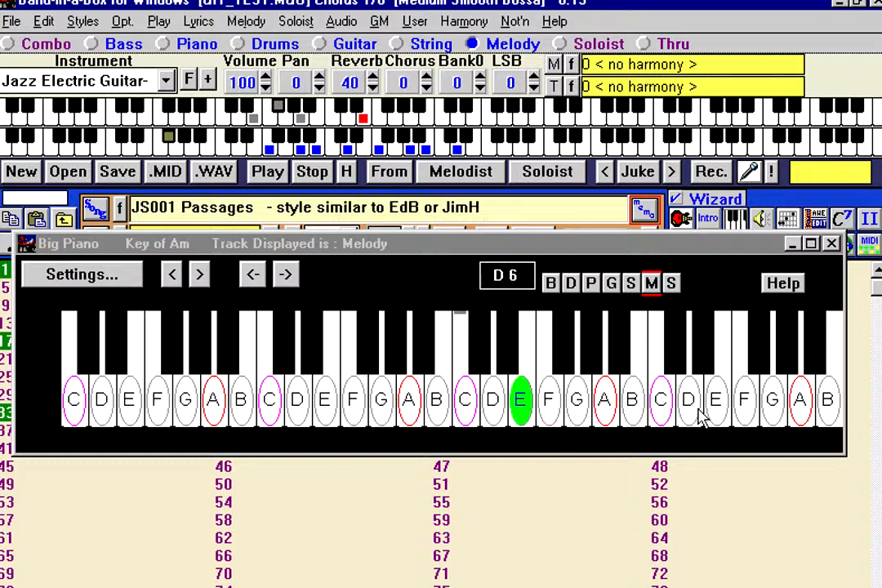
Review the Big Piano settings for keyboard range, note guides and note names, and close the Big Piano window
click(104, 279)
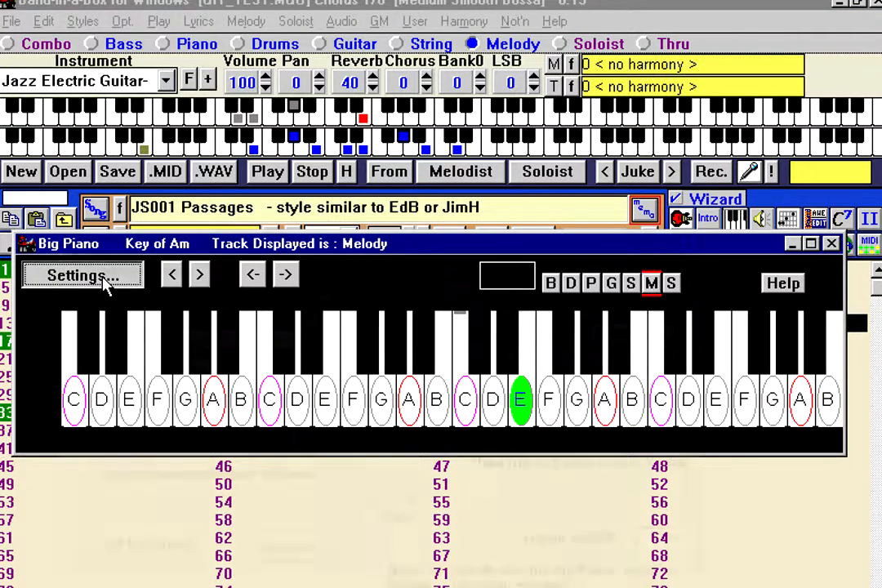
click(105, 279)
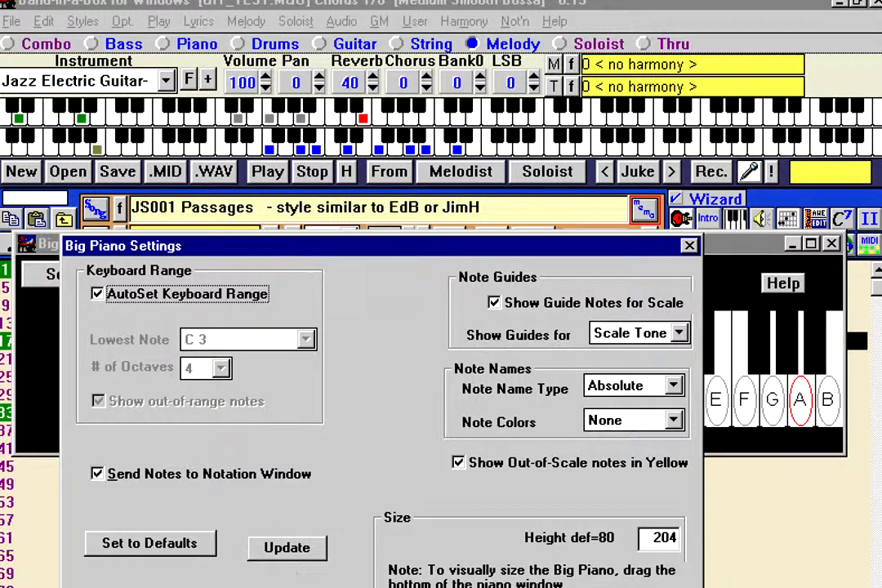
click(270, 578)
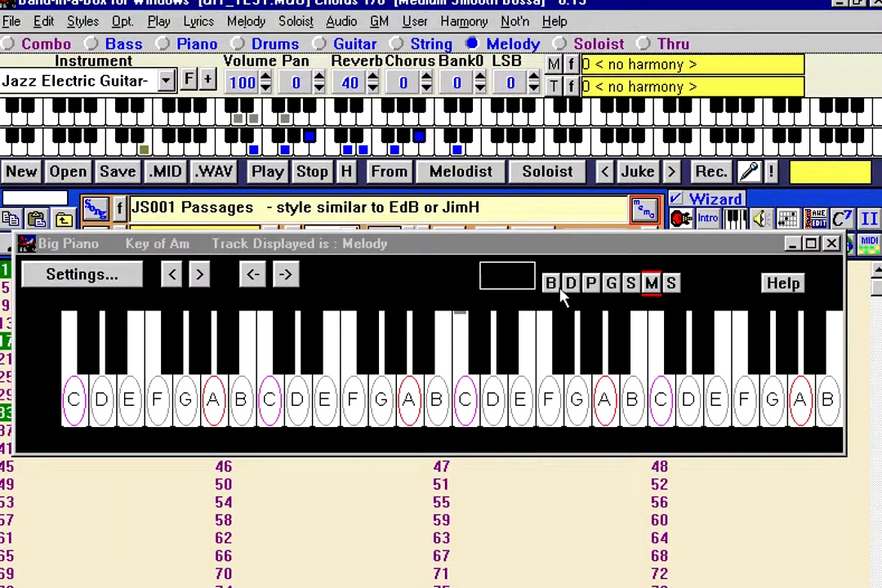
click(831, 245)
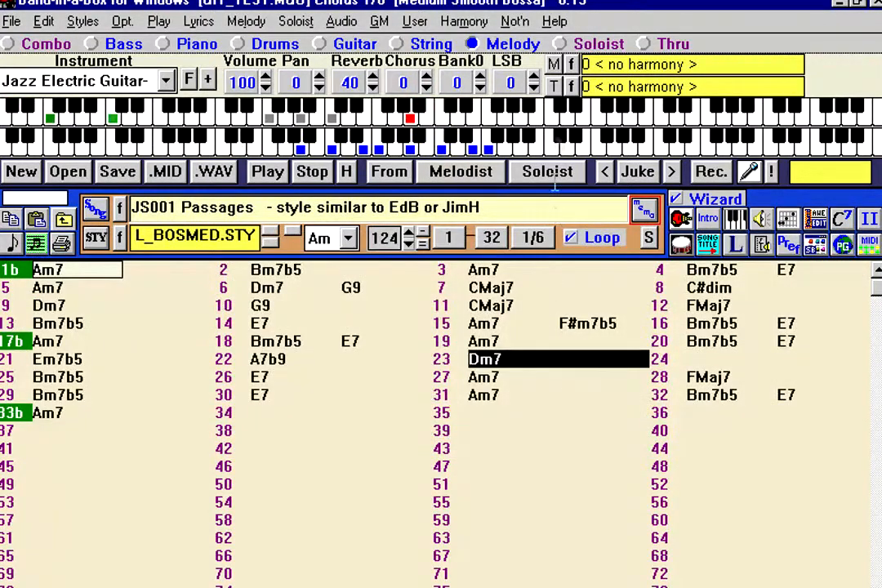
Set the melody harmony to 26 Errol Garner RH (8va) from the favorites list
click(571, 65)
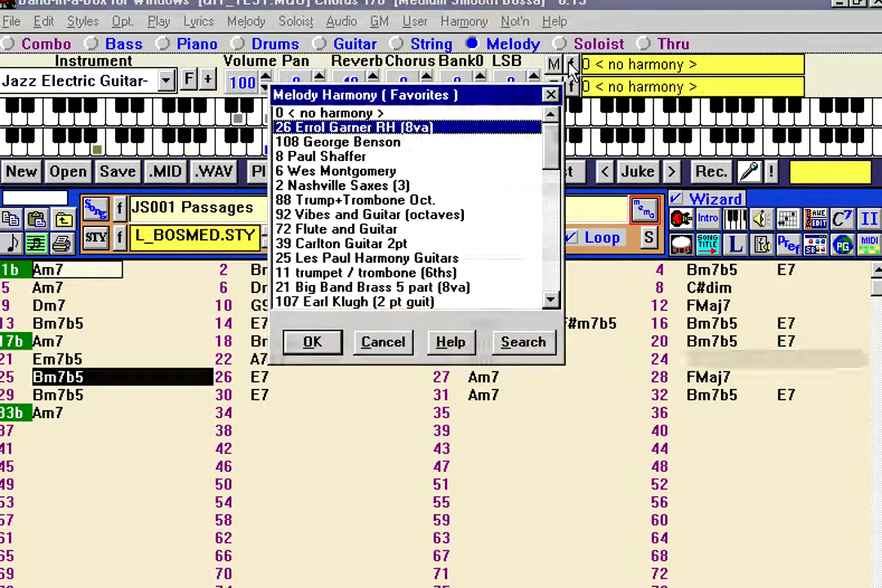
click(507, 122)
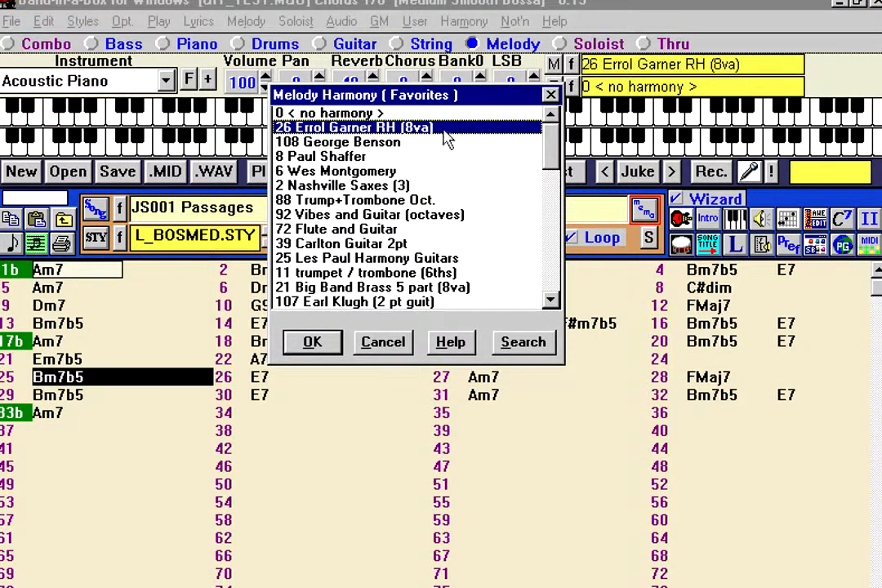
click(313, 343)
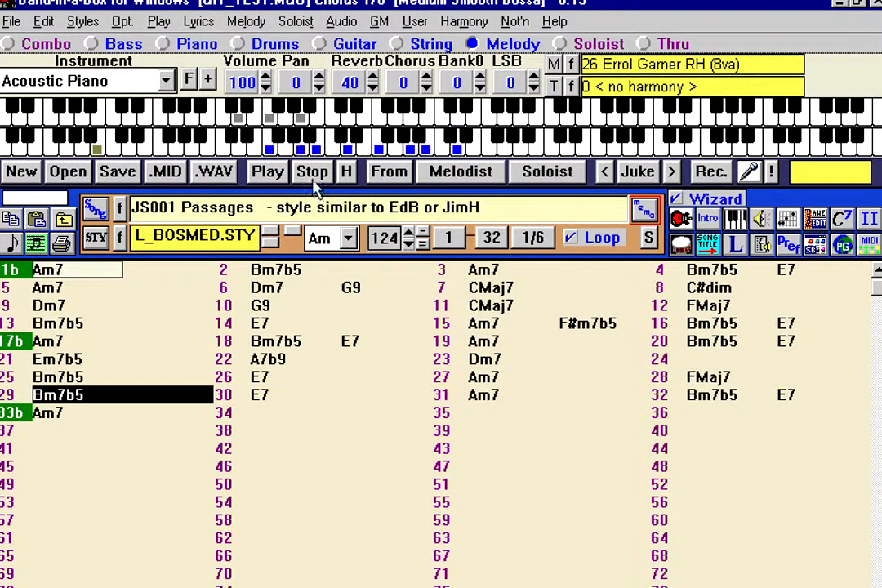
Search the StylePicker for "garner" and apply the GARNER Errol Garner Piano Style to the song
click(98, 237)
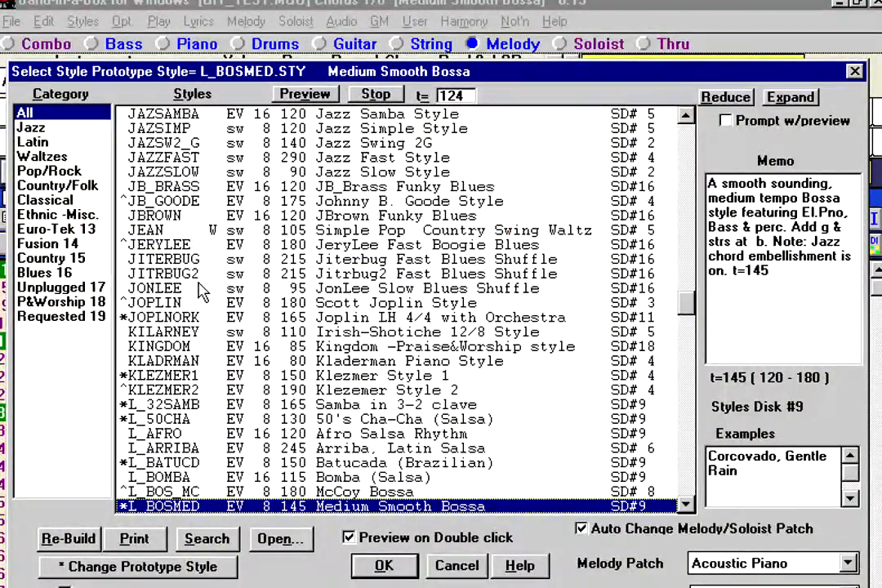
text(s)
text(garner)
key(Return)
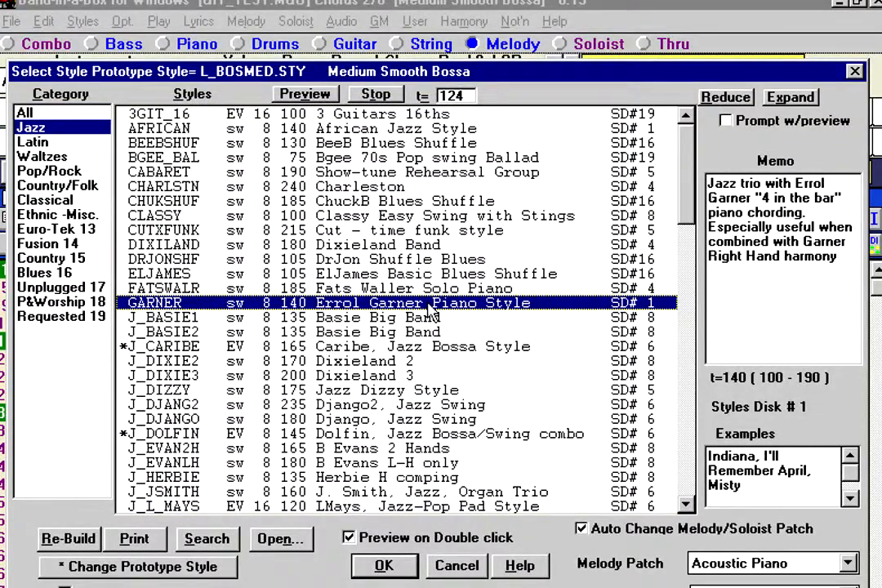
click(383, 565)
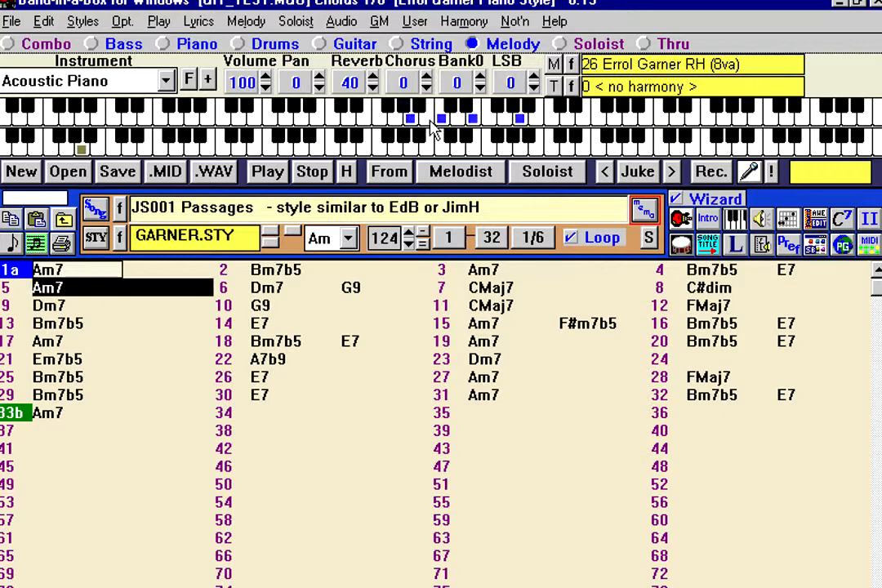
Examine the Errol Garner RH (8va) harmony in the Harmony Maker, including its additional options such as the minimum note duration for harmony
click(557, 67)
click(448, 297)
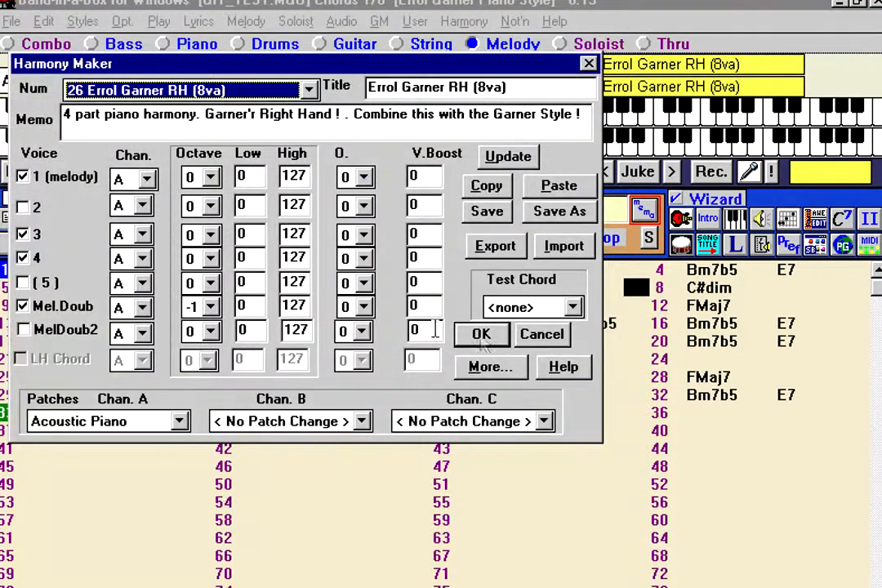
click(489, 368)
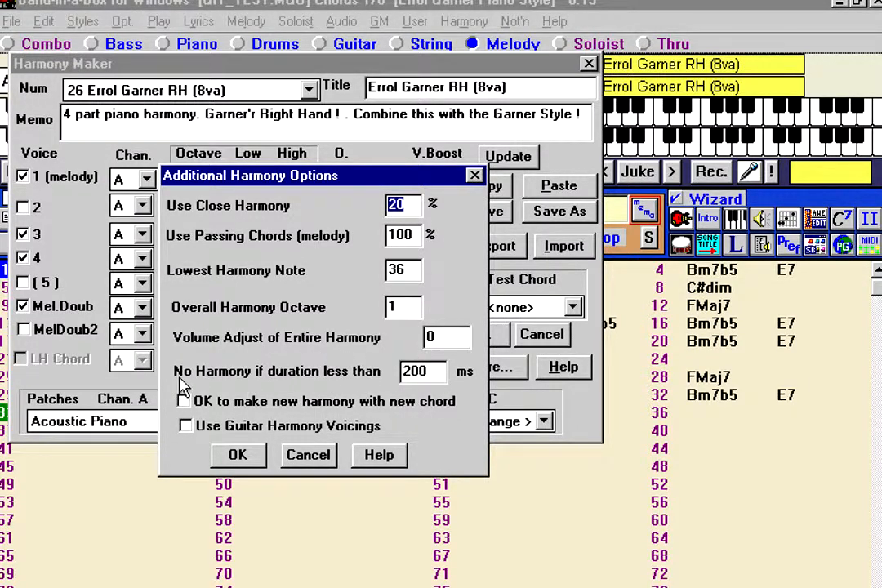
click(401, 371)
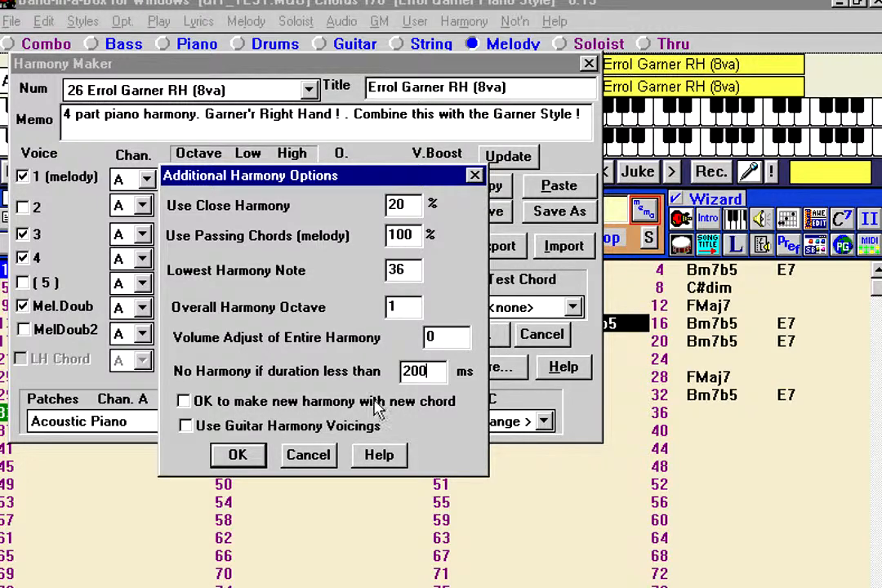
click(237, 459)
click(542, 335)
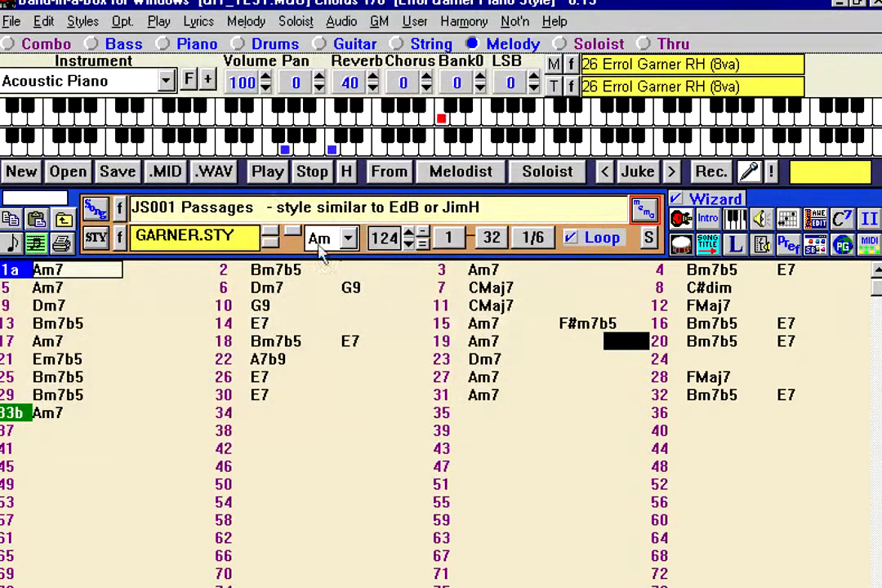
Stop playback and set the melody track type to Single Channel
click(310, 172)
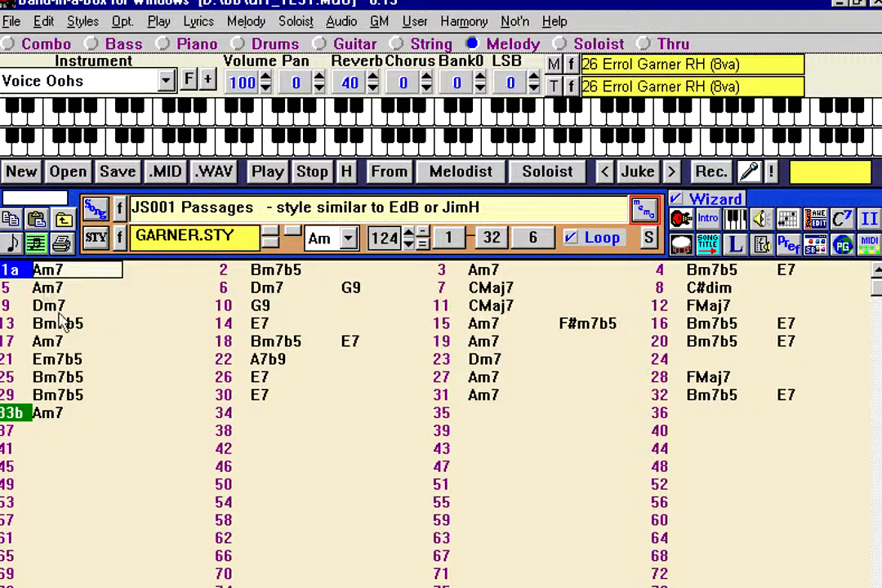
click(238, 22)
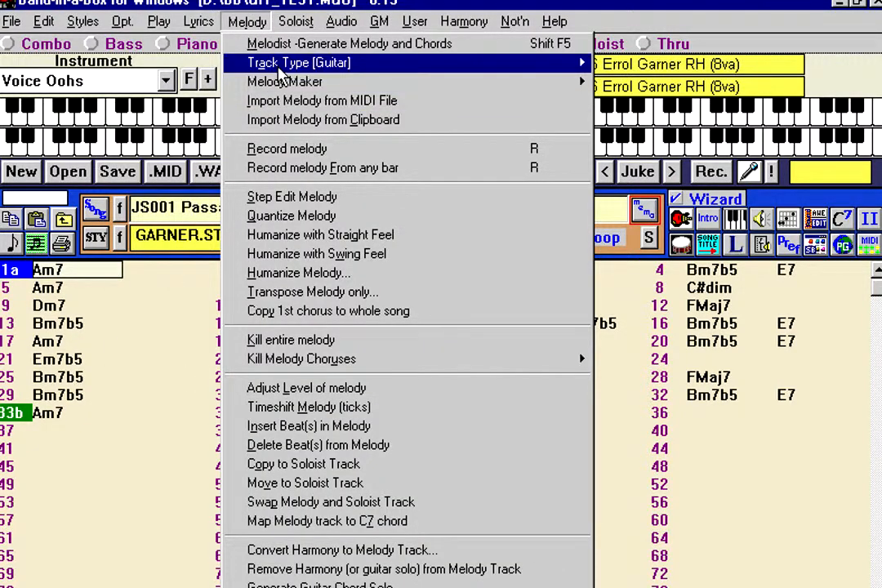
mouse_move(282, 65)
click(626, 61)
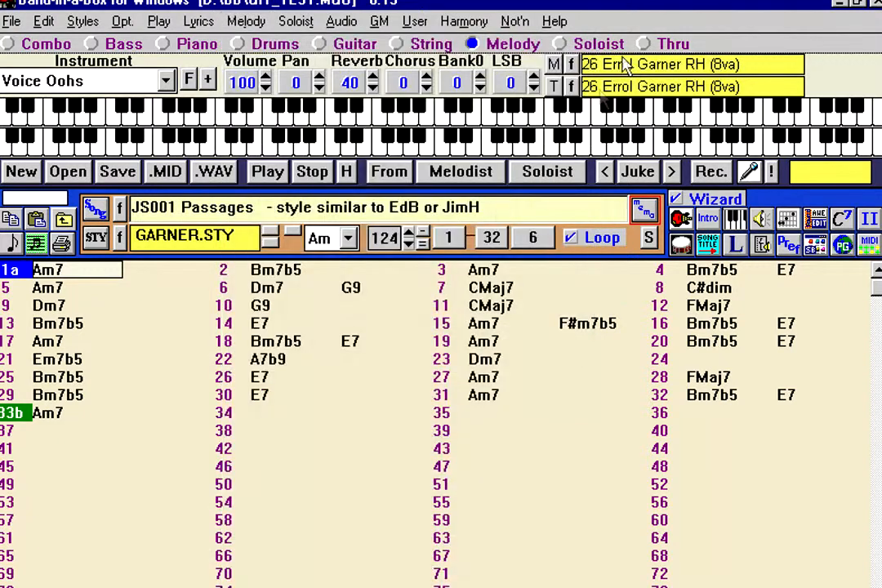
Show the Melody track in notation and open its event list
click(35, 243)
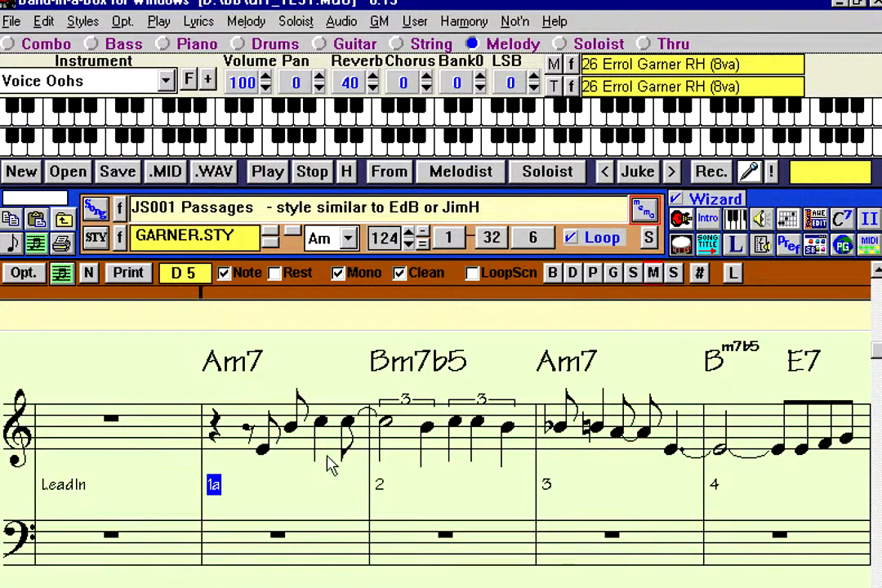
click(699, 276)
click(230, 198)
click(249, 280)
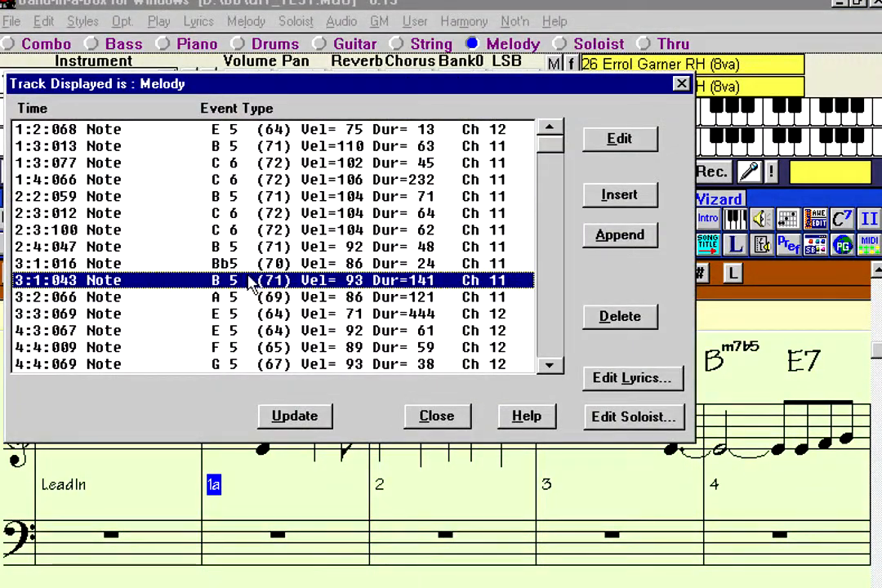
click(549, 130)
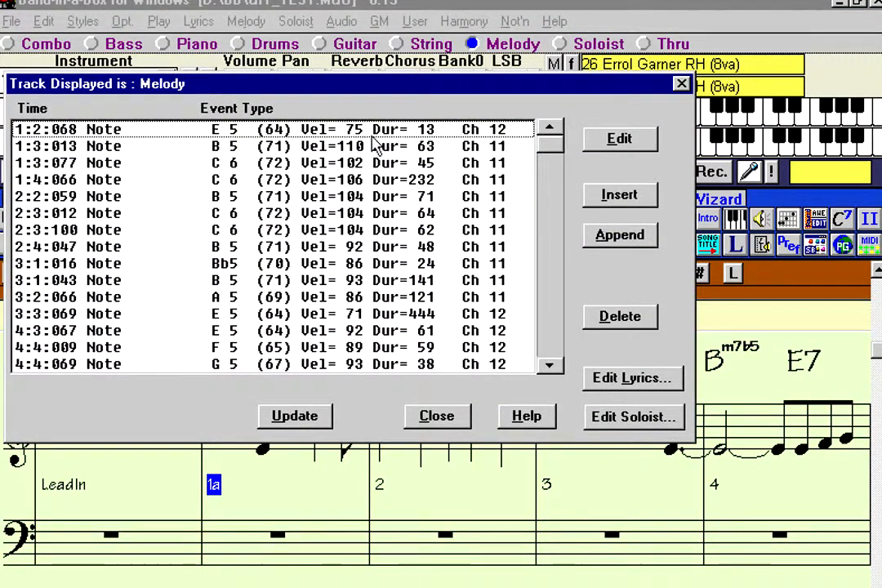
Try inserting a 1 Acoustic Piano patch change at 3:1:043 in the Melody event list, and delete it
click(617, 197)
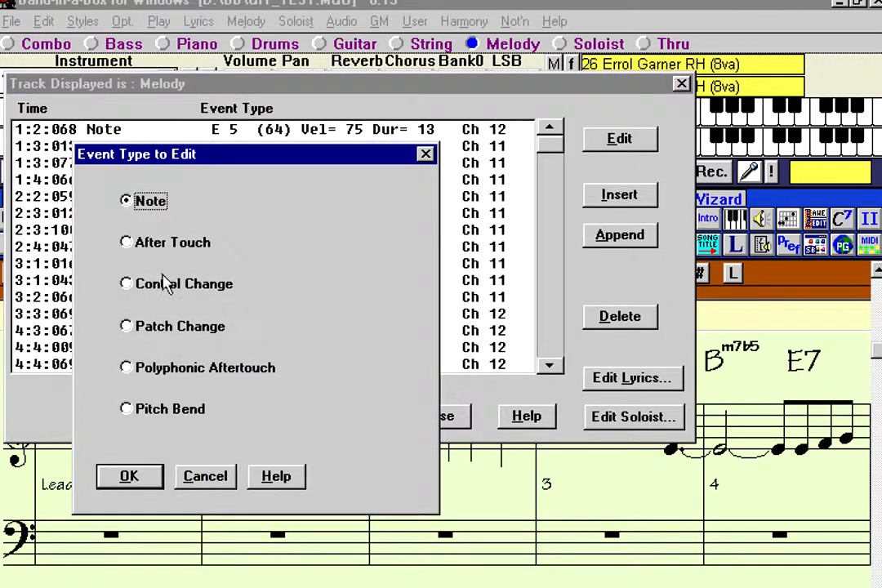
click(167, 325)
click(131, 477)
click(311, 373)
click(296, 392)
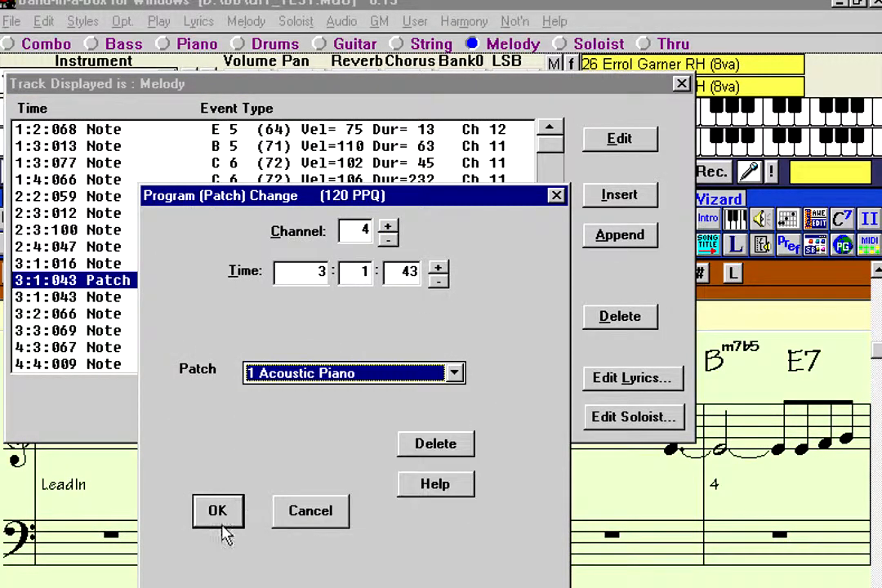
click(221, 516)
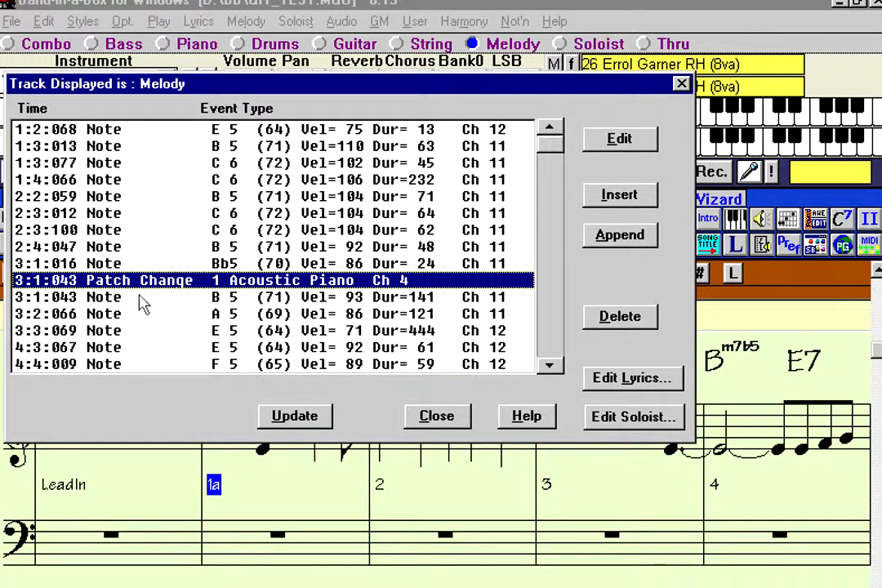
click(612, 322)
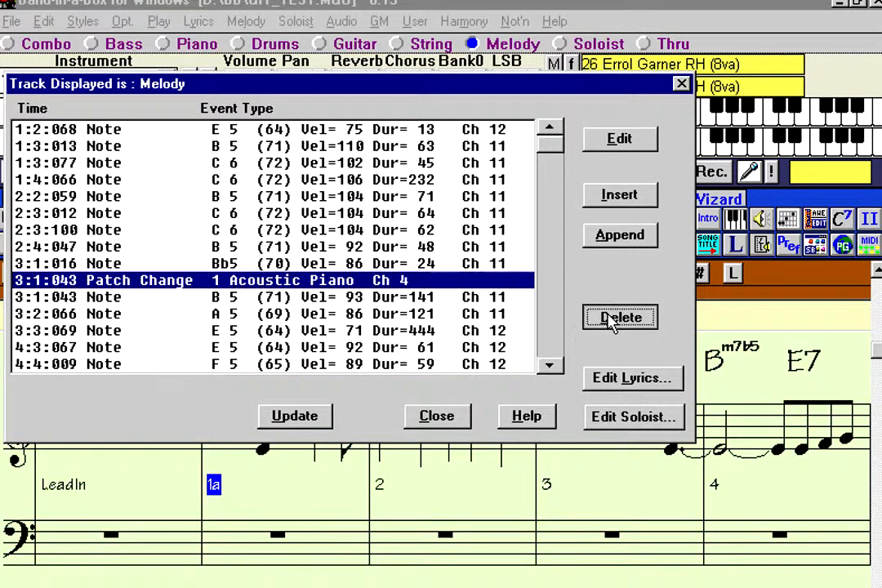
Insert a 1 Acoustic Piano patch change on channel 4 at 1:2:068, before the first melody note, and close the event list
click(479, 131)
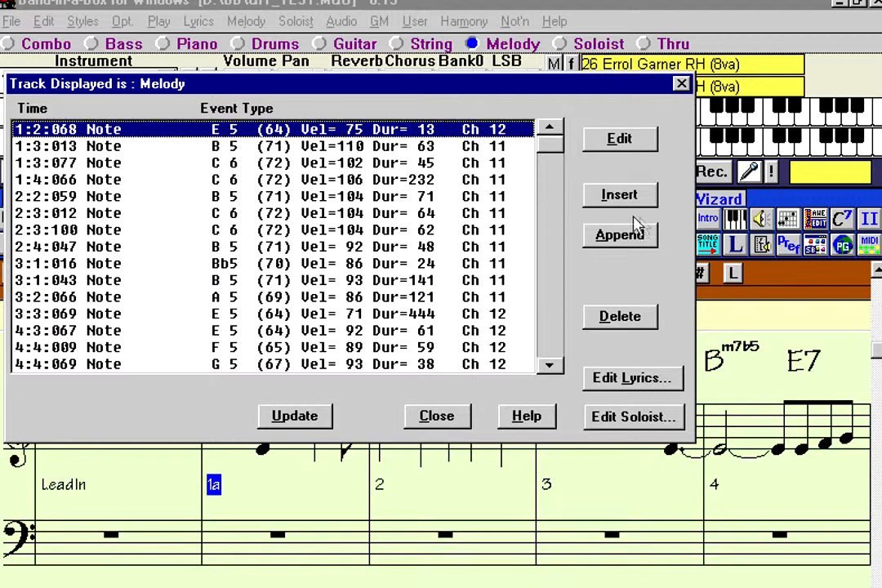
click(622, 199)
click(167, 331)
click(145, 478)
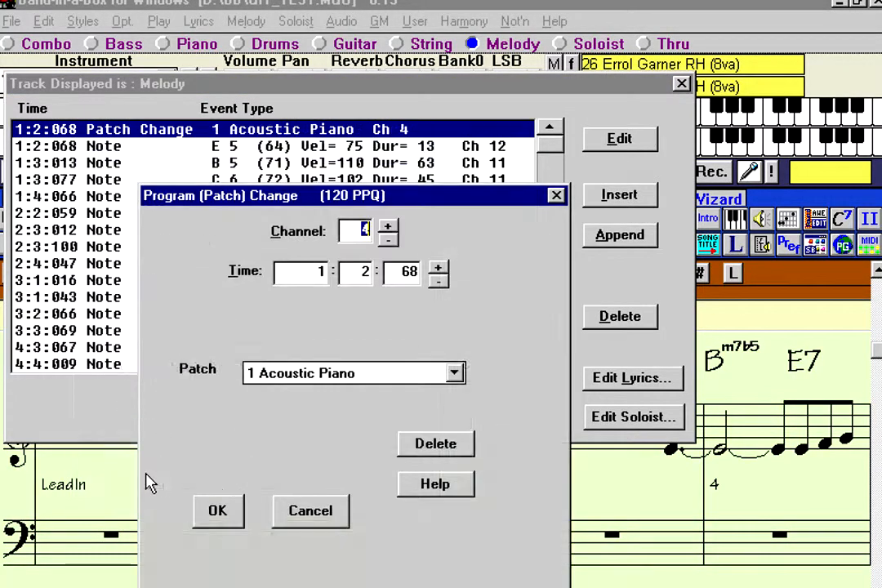
click(223, 521)
click(289, 151)
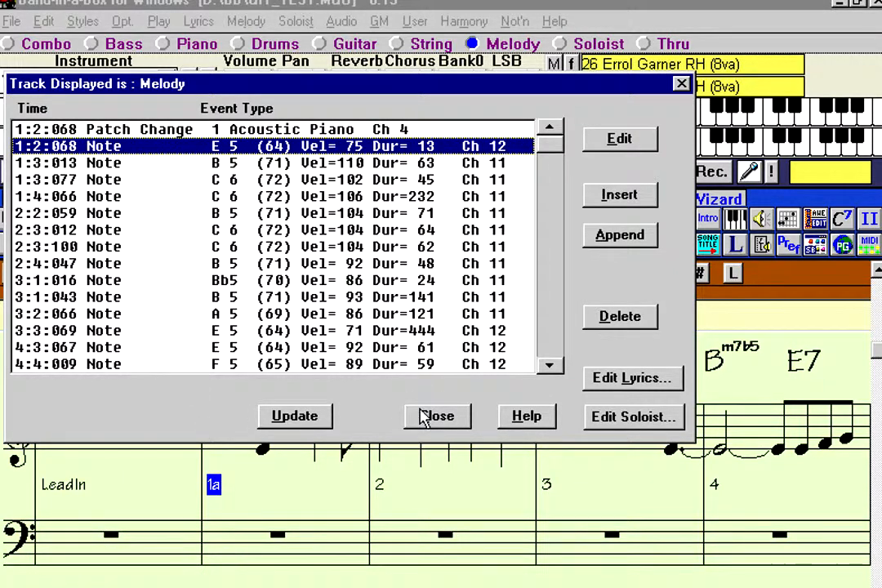
click(229, 133)
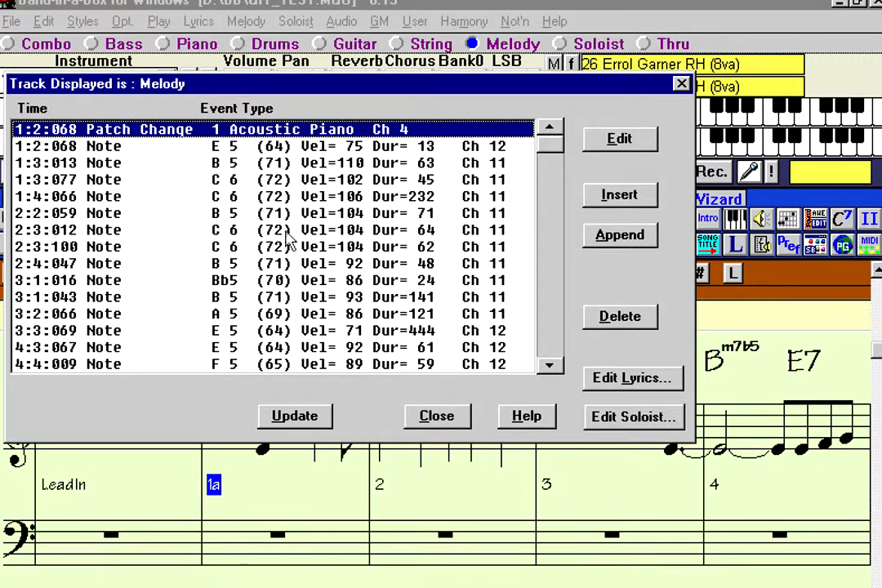
click(439, 417)
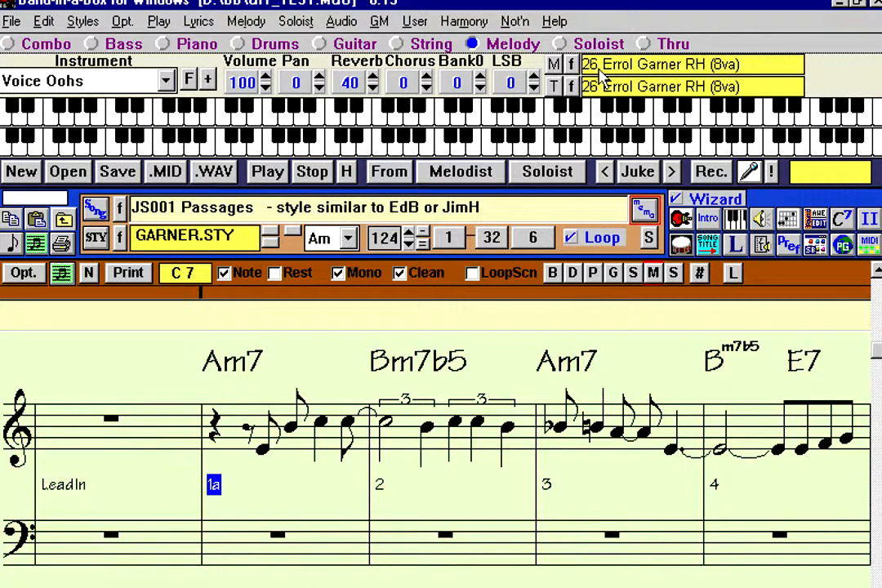
Convert the harmony to the Melody track for the whole song
click(251, 23)
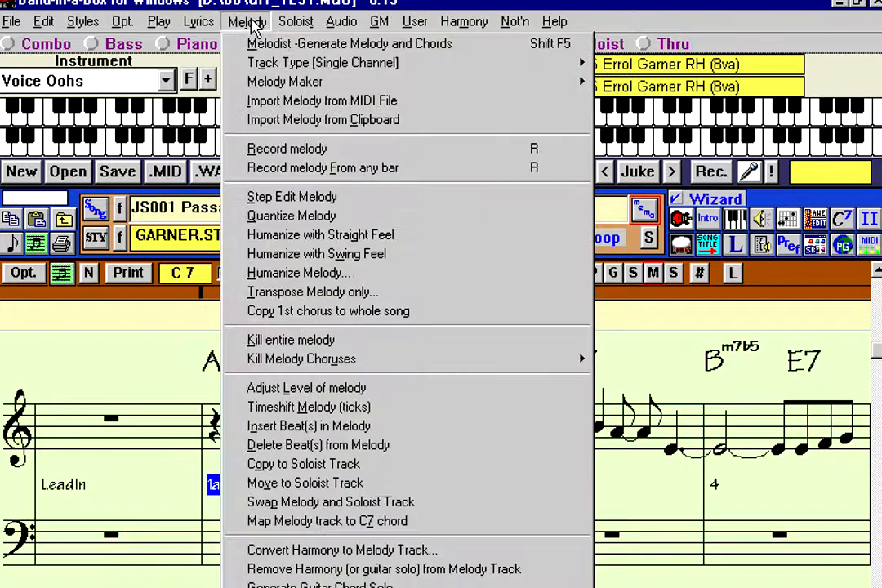
click(431, 552)
click(158, 447)
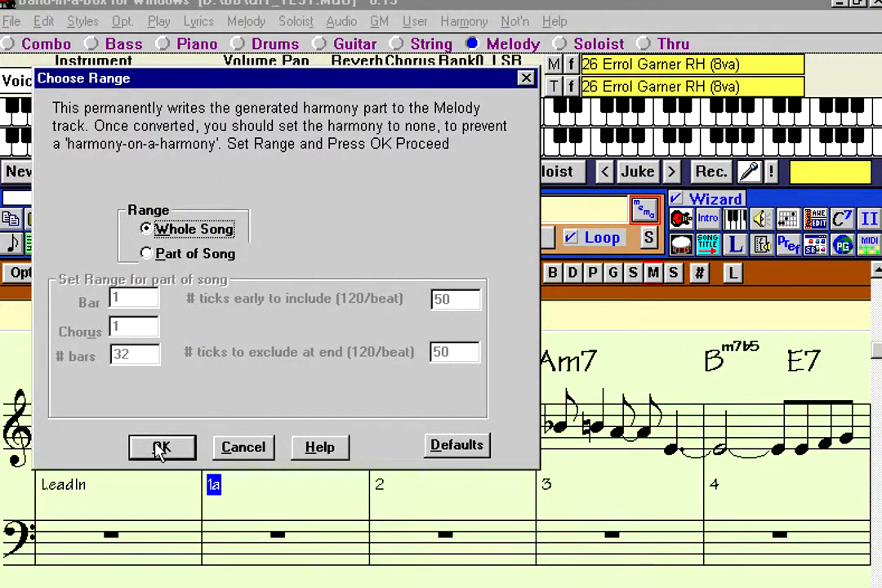
click(365, 318)
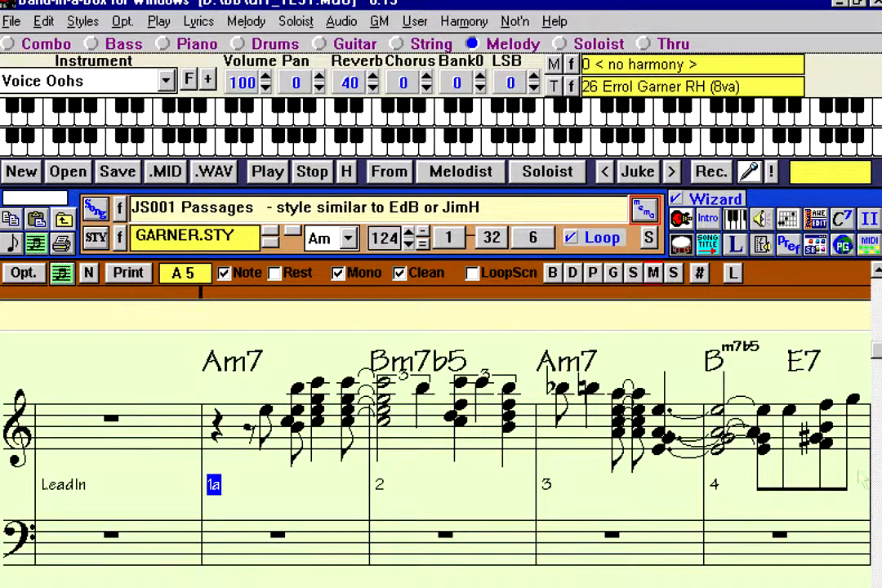
Audition the converted melody, and reload the song GIT_TEST.MGU without saving the changes
key(F4)
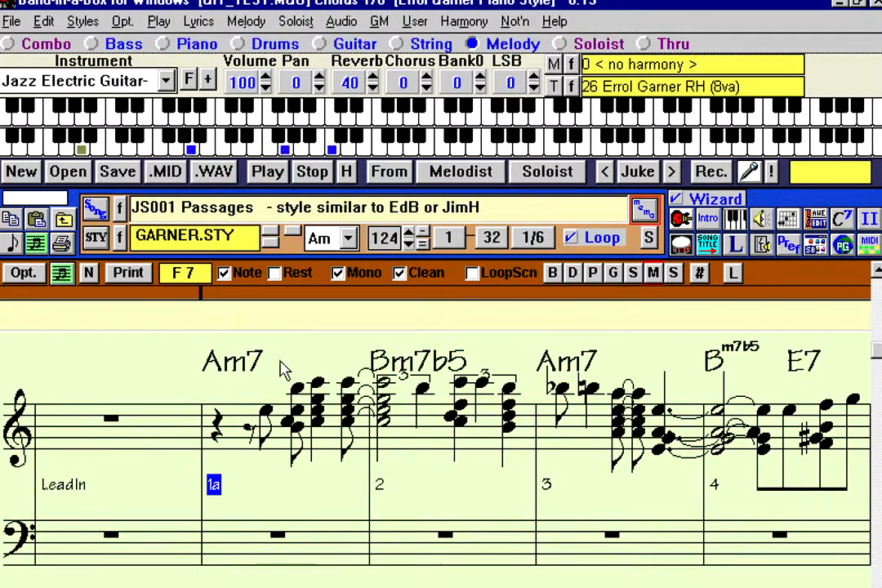
click(351, 174)
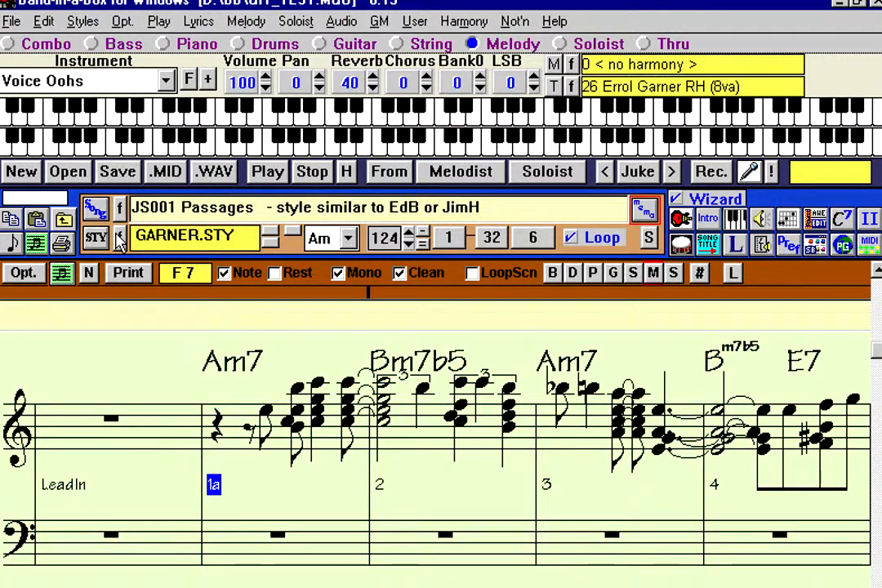
click(122, 211)
double_click(143, 176)
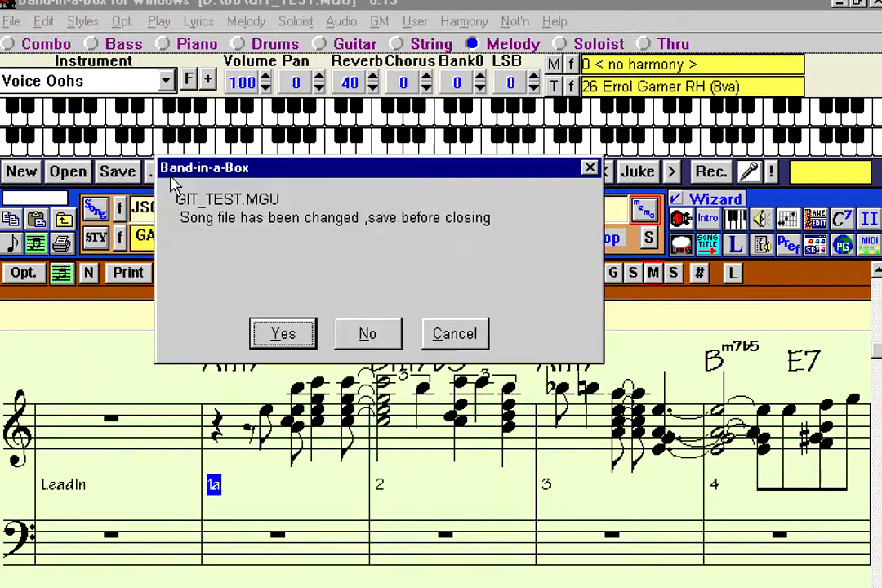
click(360, 343)
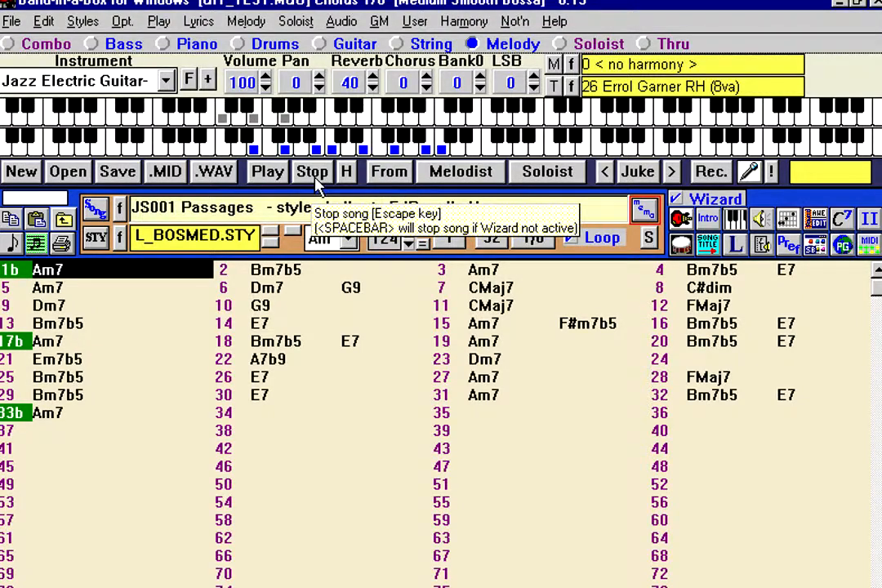
click(315, 172)
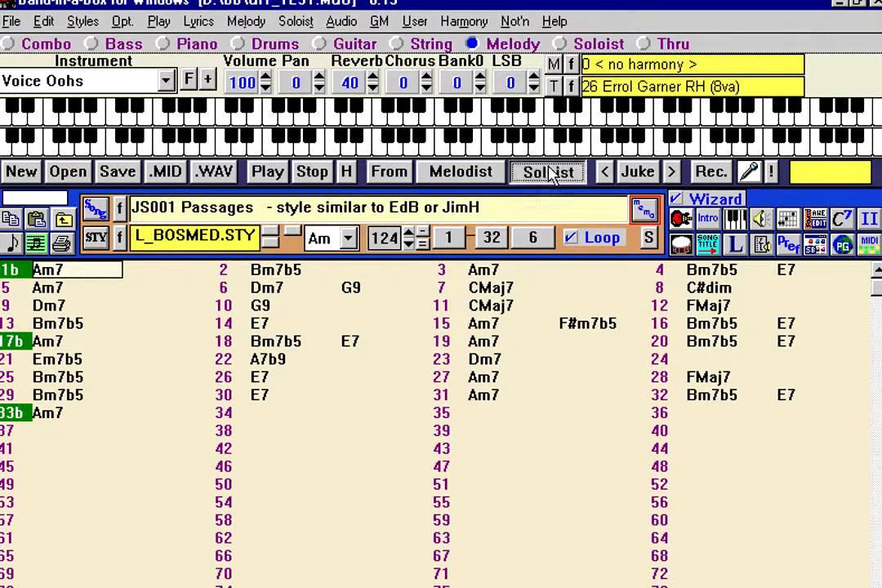
Generate a solo with soloist 10 Even 8ths (Bosa/Rok) Guitar, in Around Melody mode and soloing in all choruses
click(549, 171)
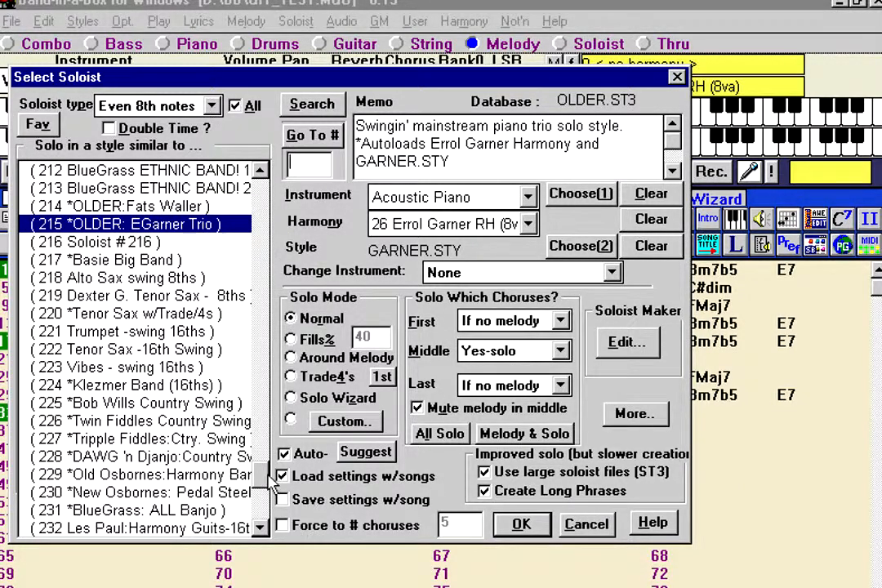
drag(266, 482, 263, 190)
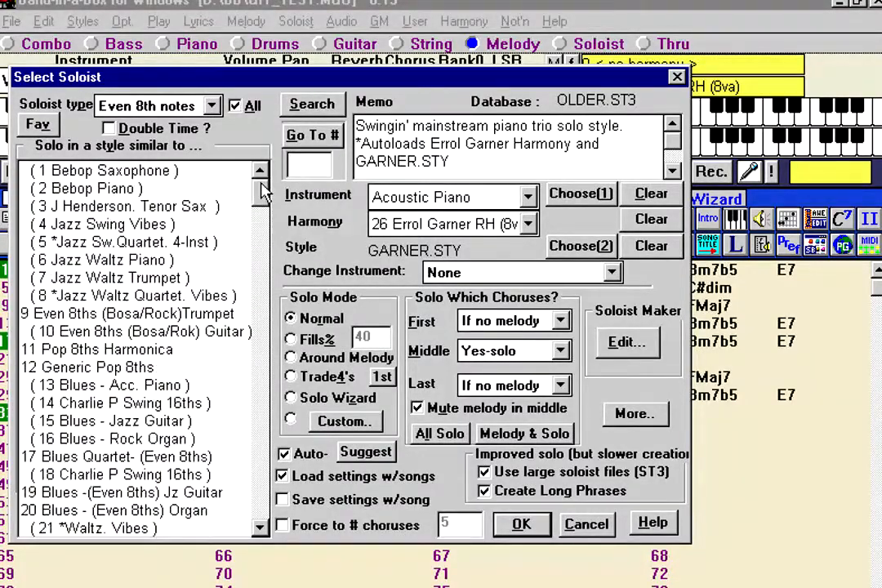
click(225, 332)
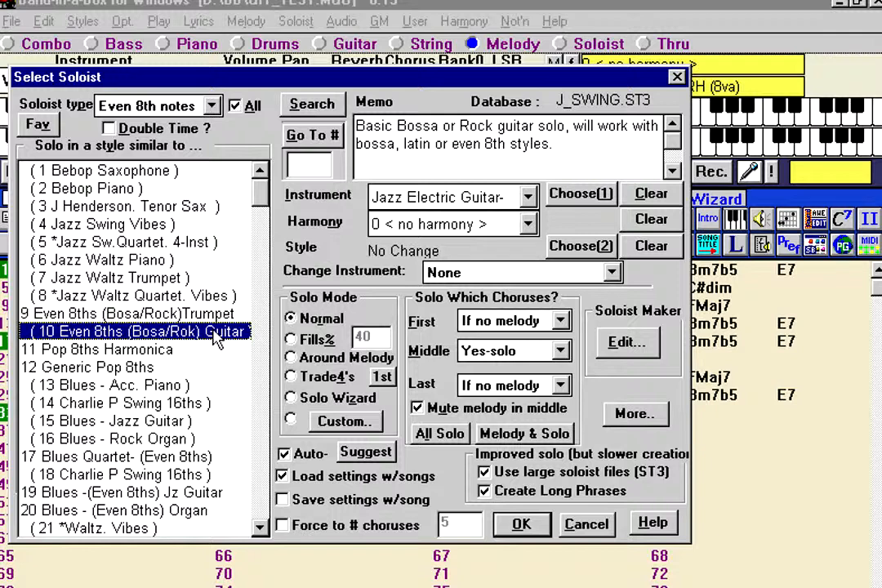
click(299, 358)
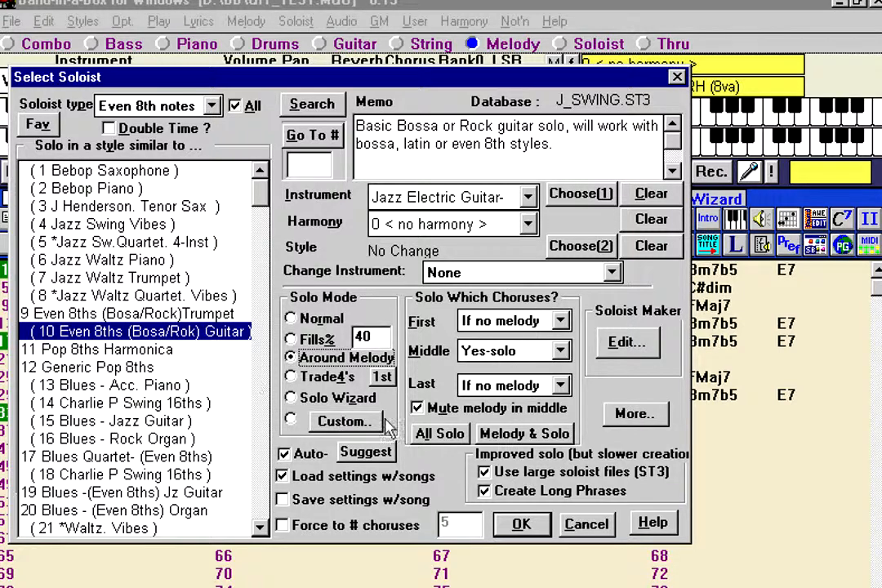
click(439, 433)
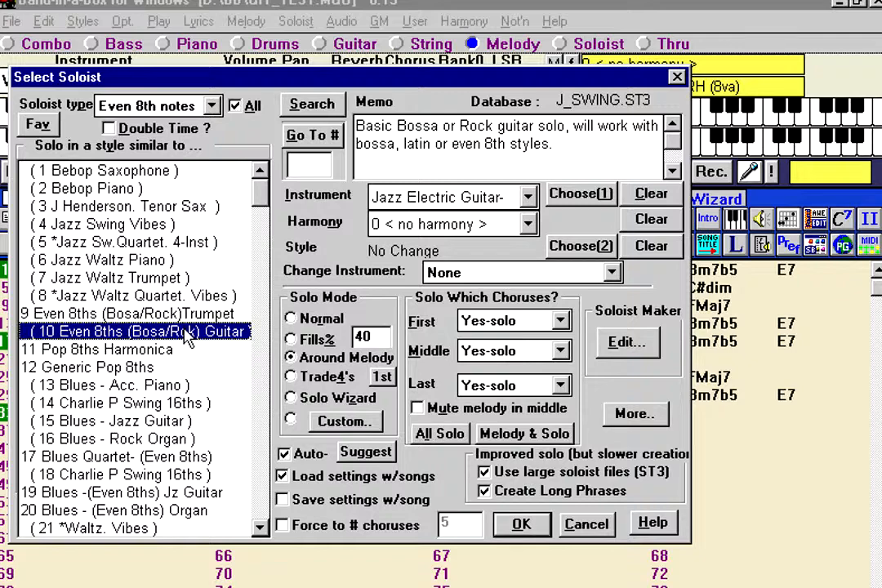
double_click(186, 338)
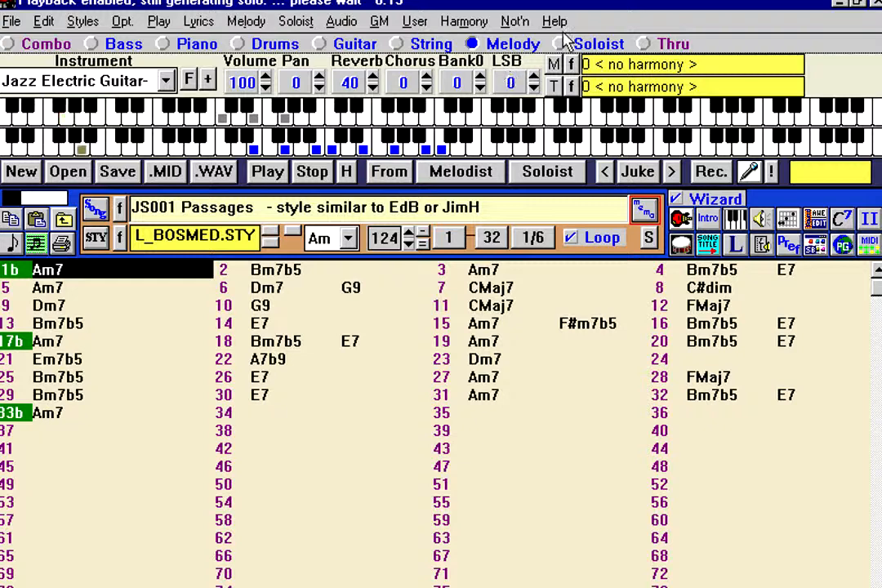
Change the Melody part's instrument to Vibes while the song plays, and stop playback
click(586, 43)
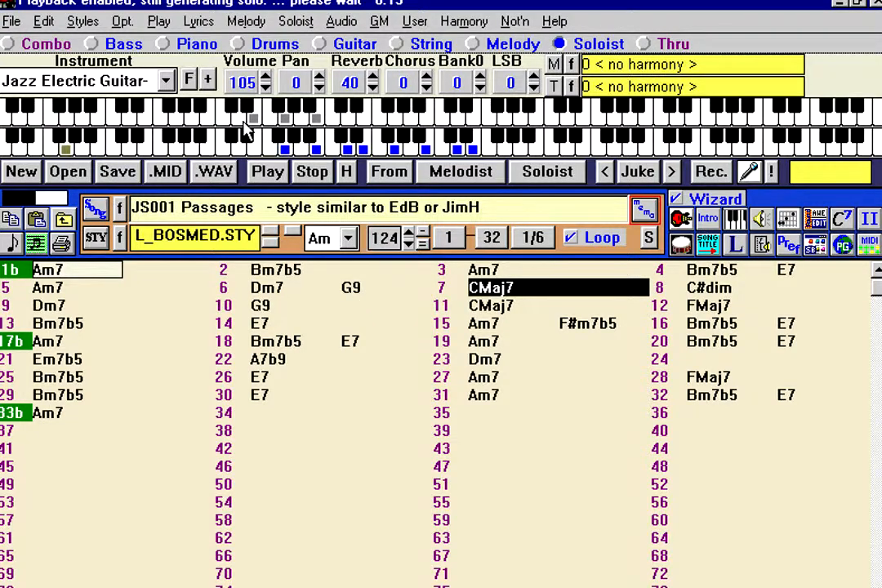
click(474, 43)
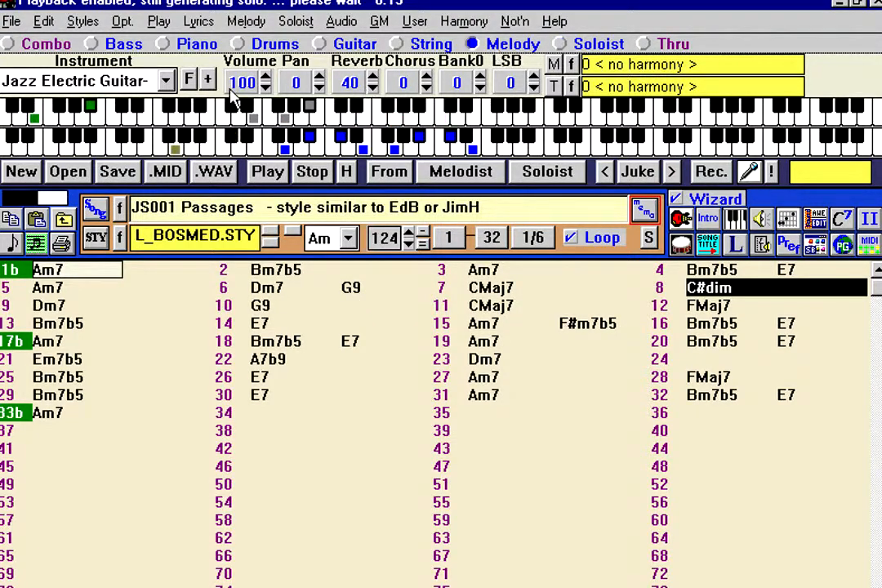
click(166, 80)
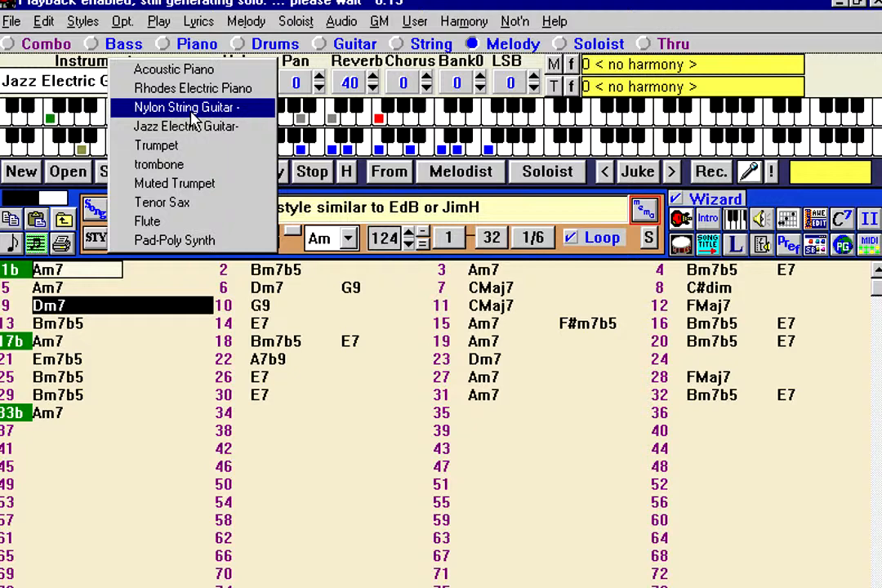
click(36, 81)
scroll(115, 204, up, 6)
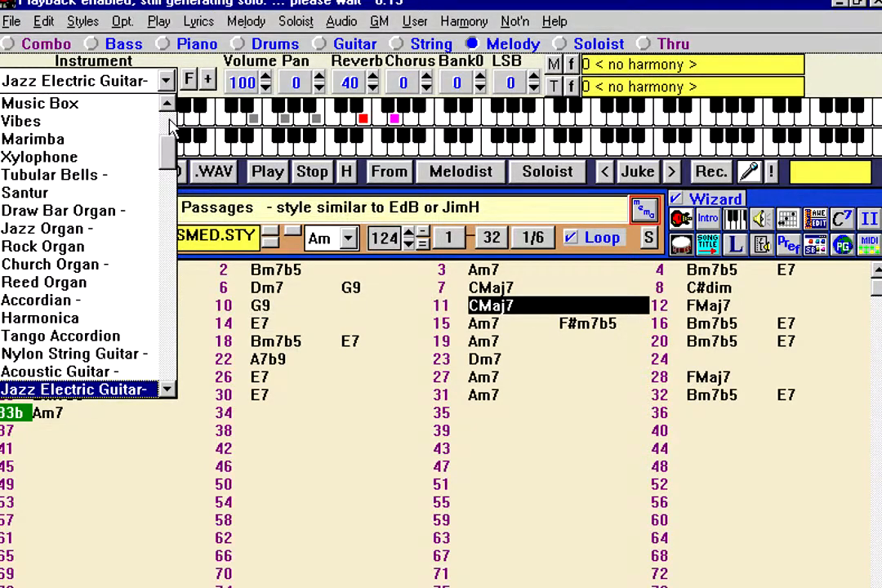
scroll(143, 110, up, 4)
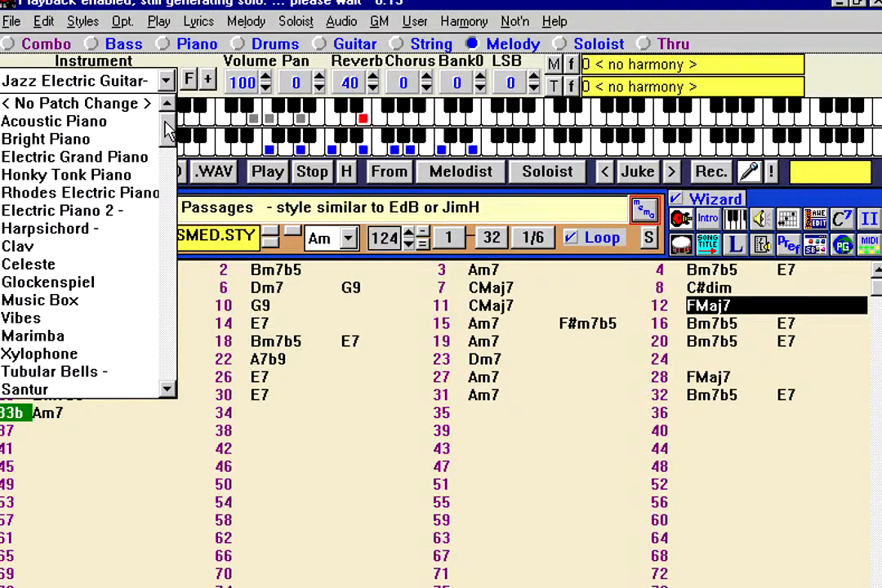
click(75, 320)
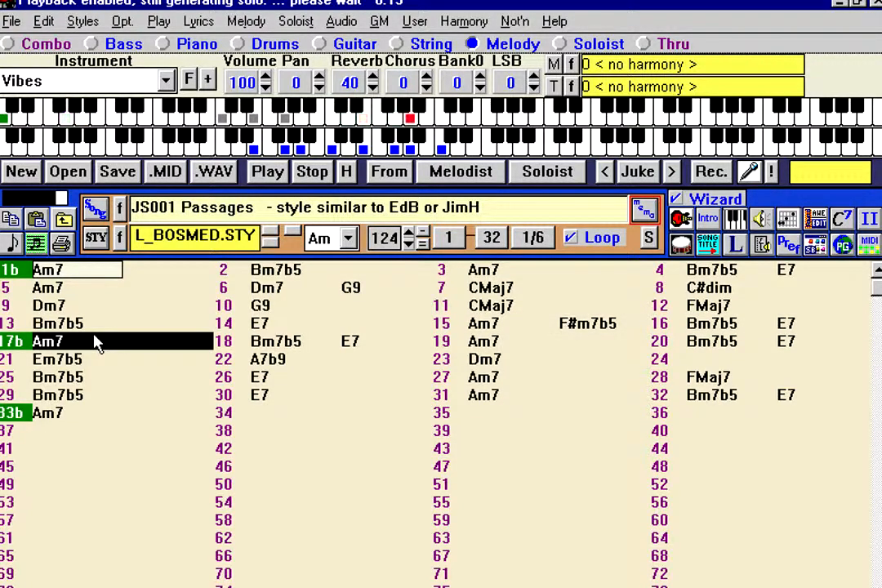
click(312, 174)
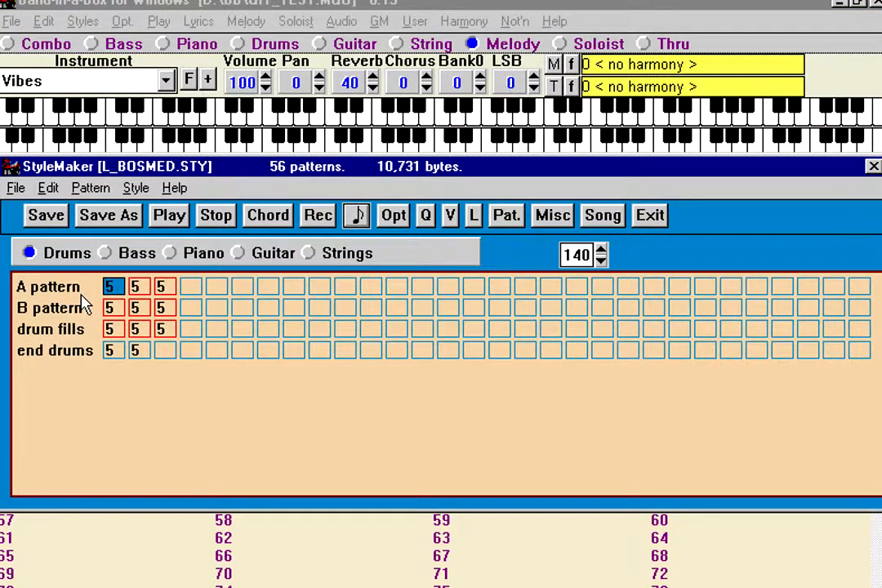
Review the StyleMaker's Trim Pattern dialog and its style-wide copy and delete commands for L_BOSMED.STY, and exit the StyleMaker
click(91, 188)
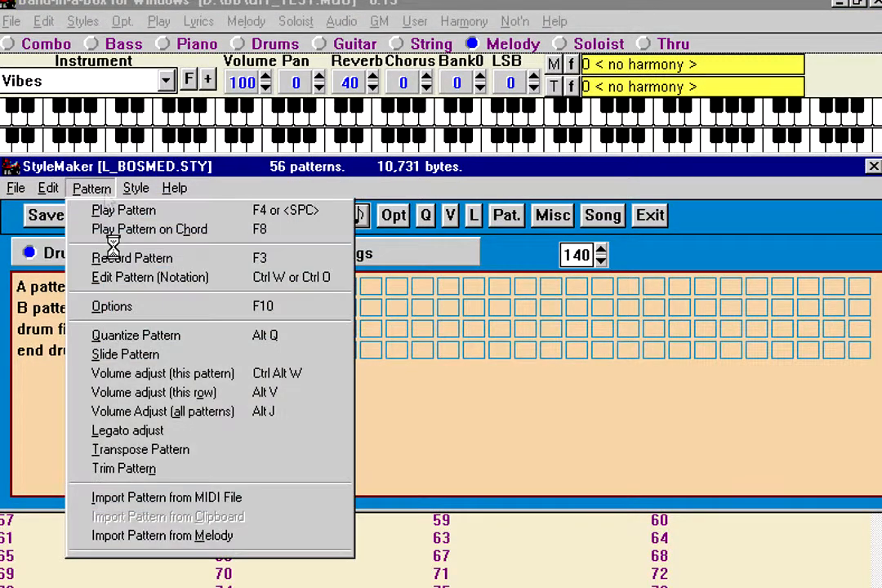
click(196, 472)
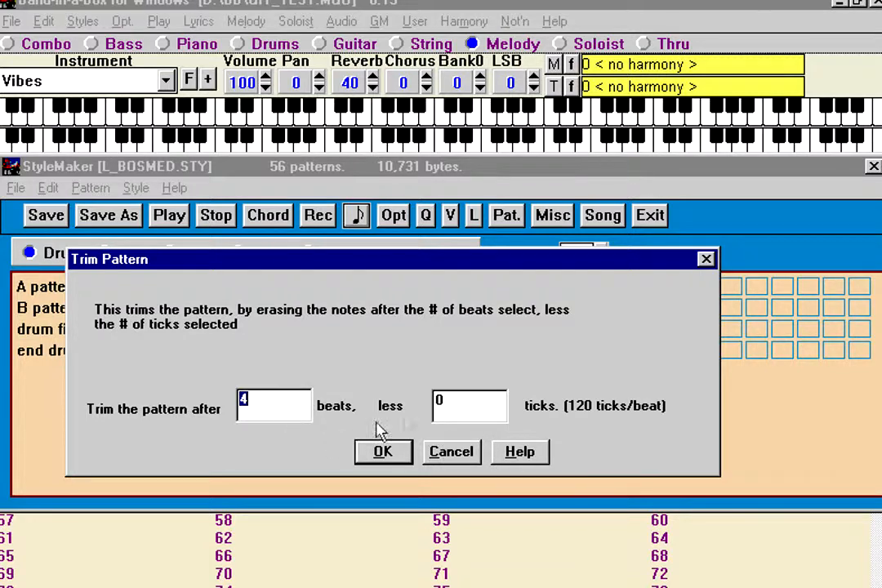
click(453, 459)
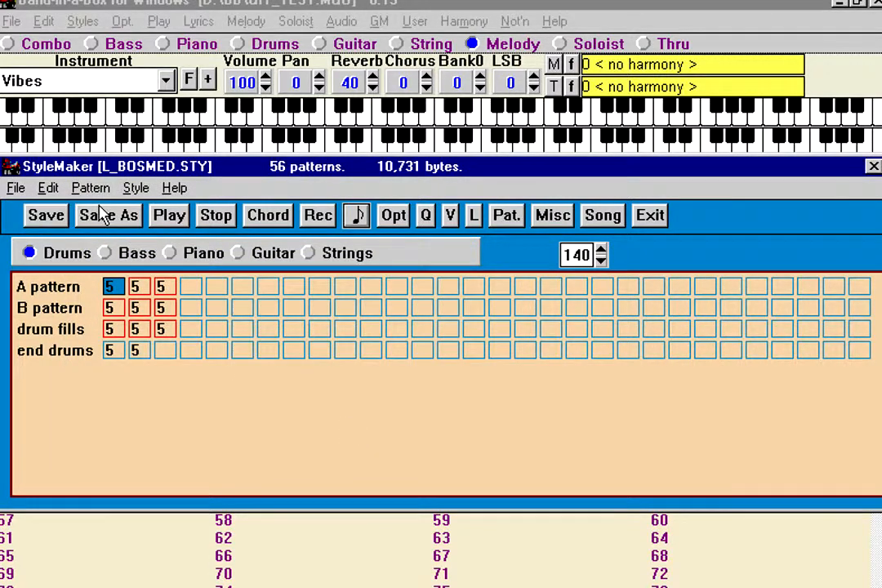
click(136, 187)
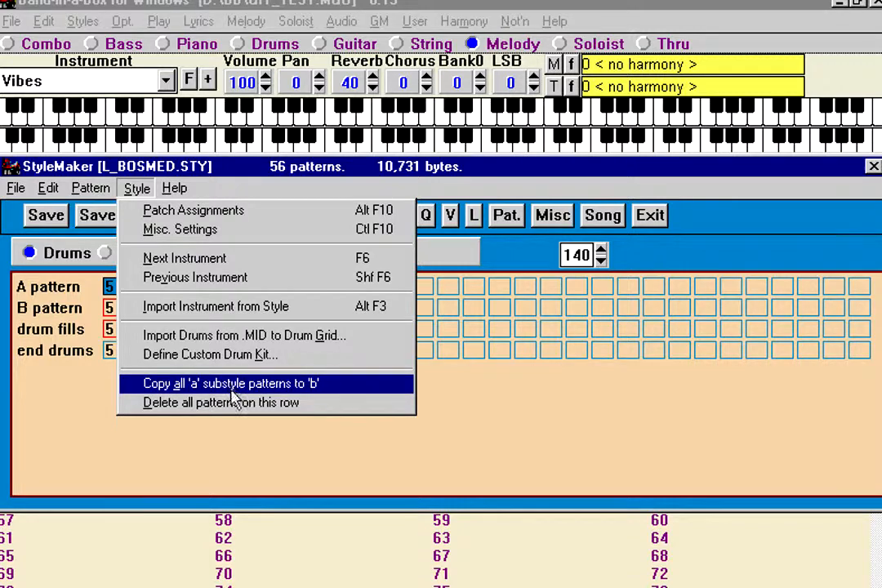
click(10, 168)
click(51, 294)
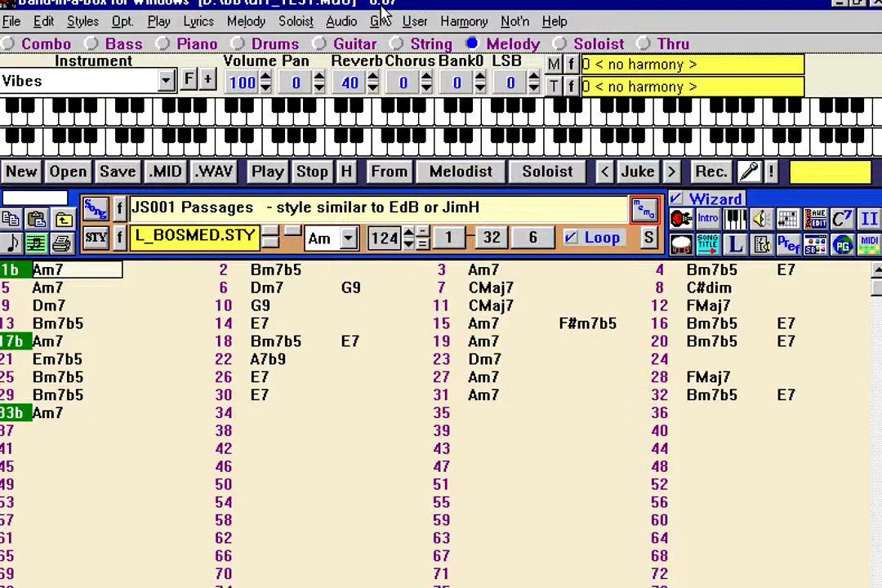
Review the lyrics commands, including the options for killing lyrics in the first, middle or last chorus
click(261, 172)
click(199, 22)
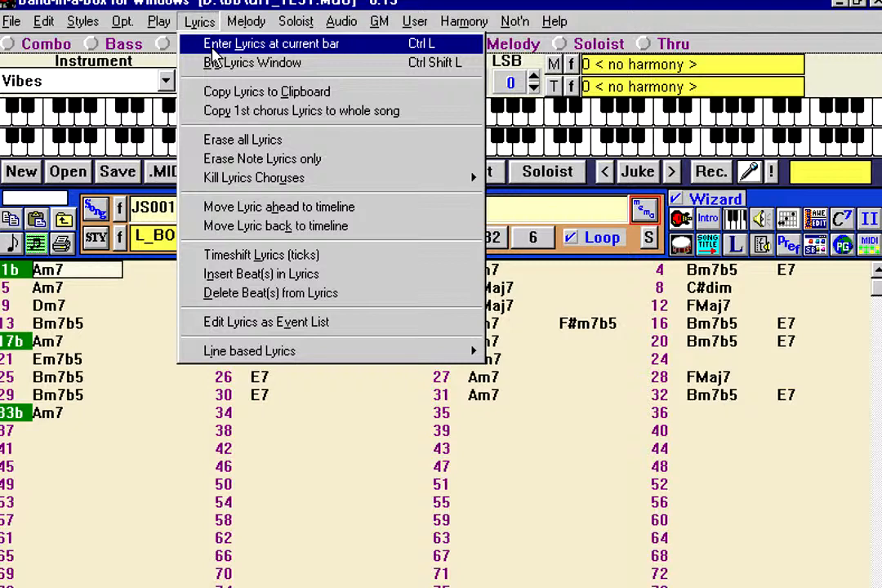
mouse_move(239, 184)
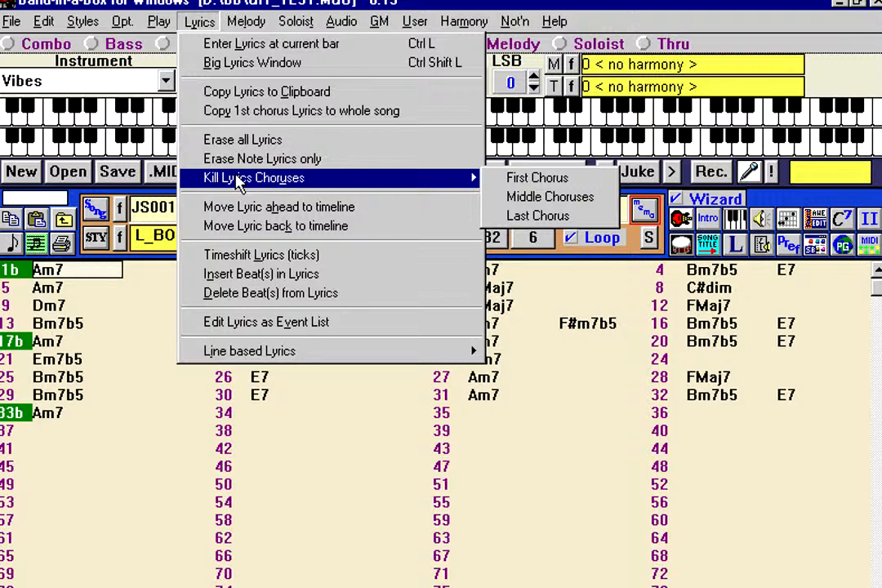
click(329, 389)
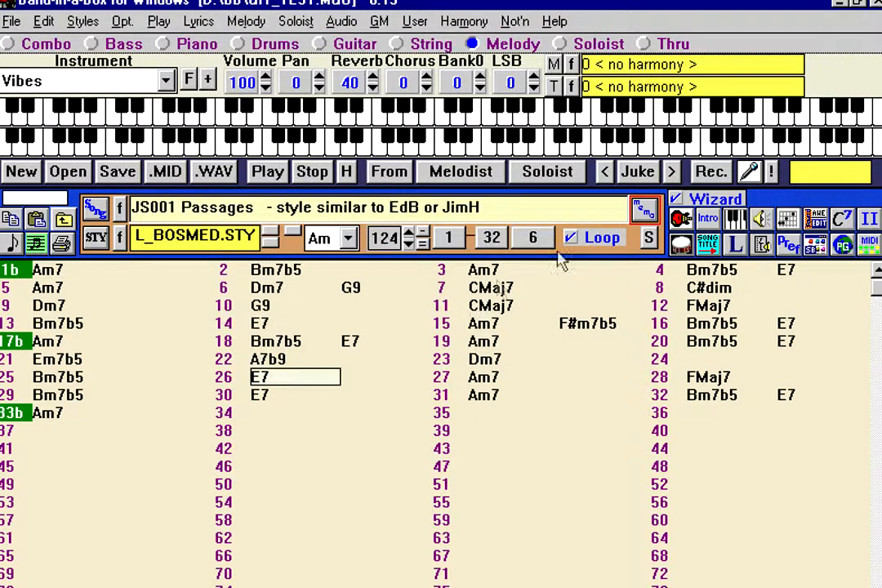
Set the song's generated ending to start 2 bars early
click(644, 210)
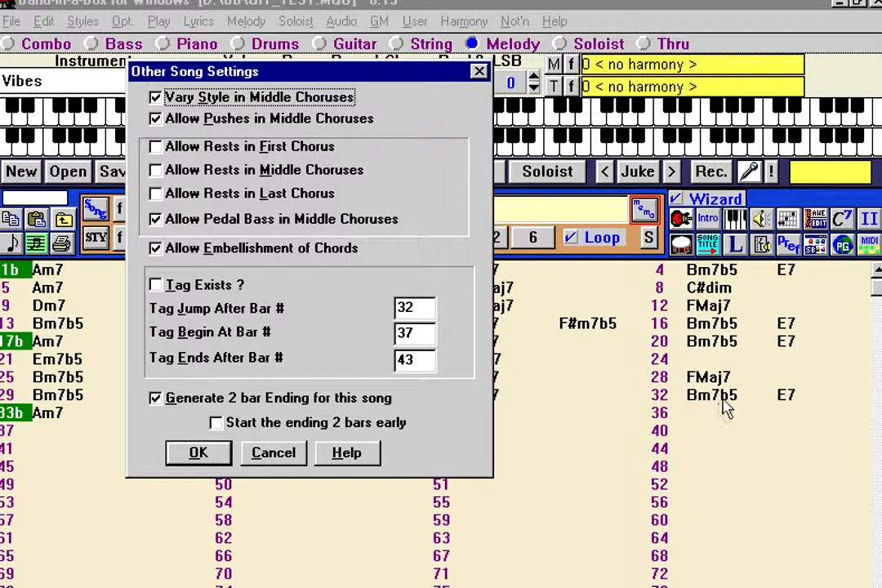
drag(249, 78, 326, 82)
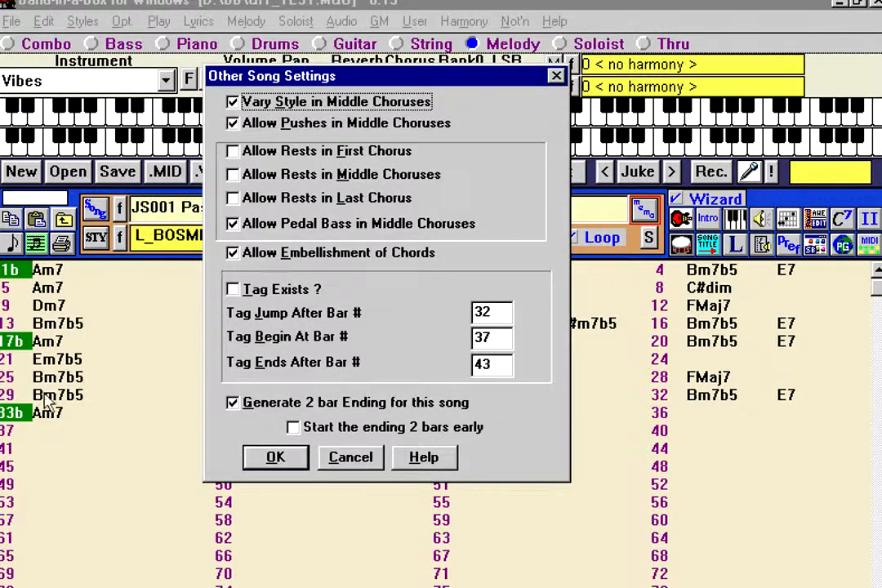
click(309, 428)
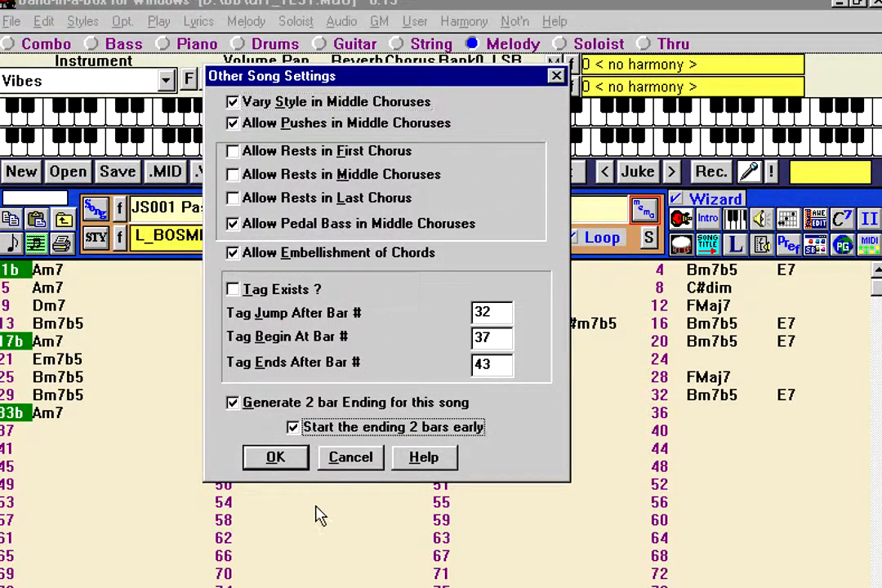
click(276, 458)
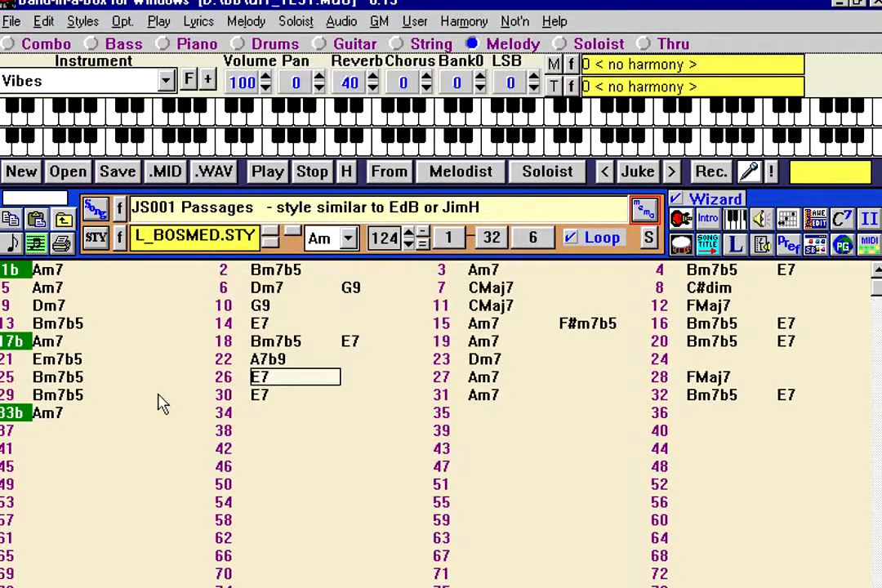
Play the song's ending from bar 30 of chorus 6, and stop playback
click(488, 400)
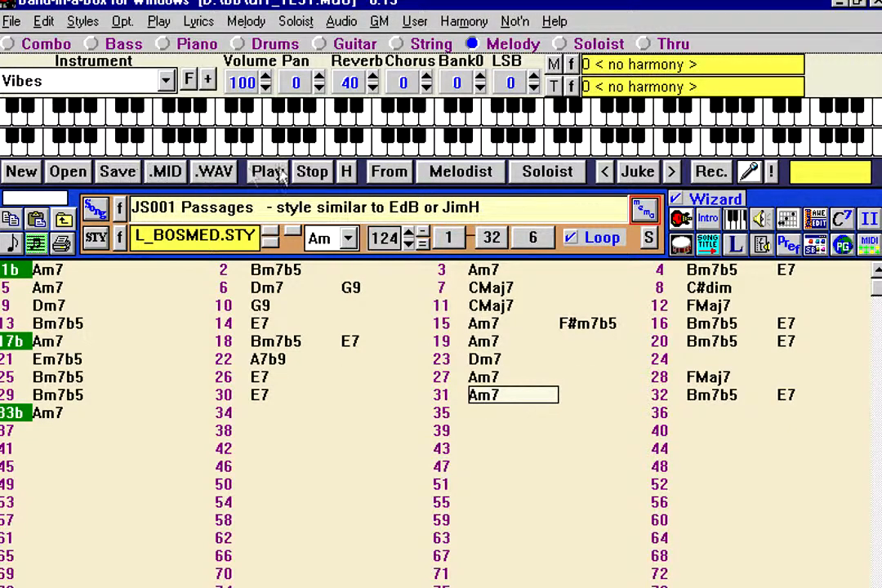
click(394, 174)
click(259, 216)
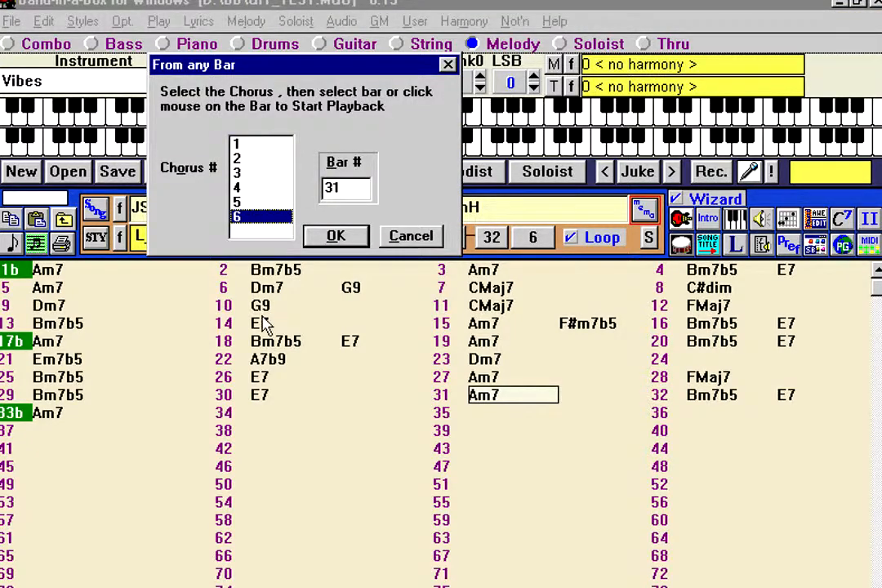
key(Return)
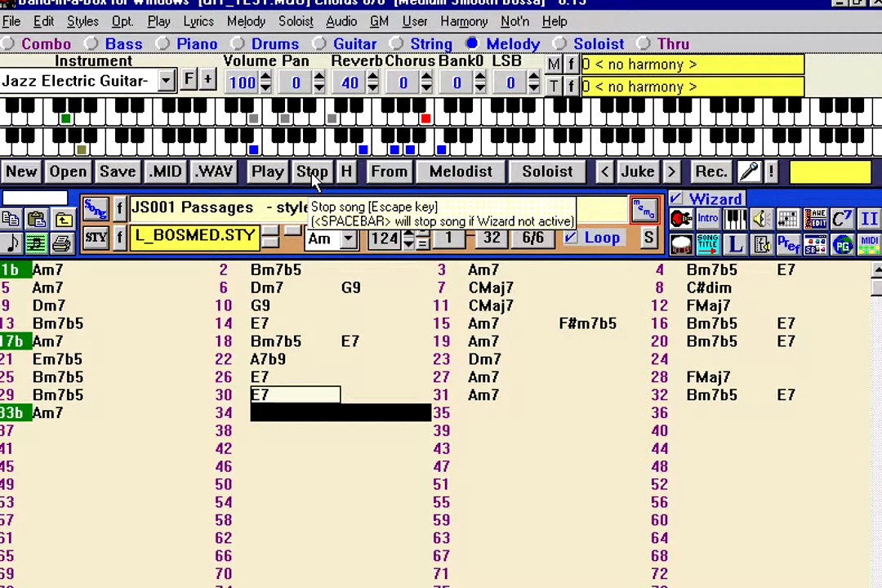
click(313, 176)
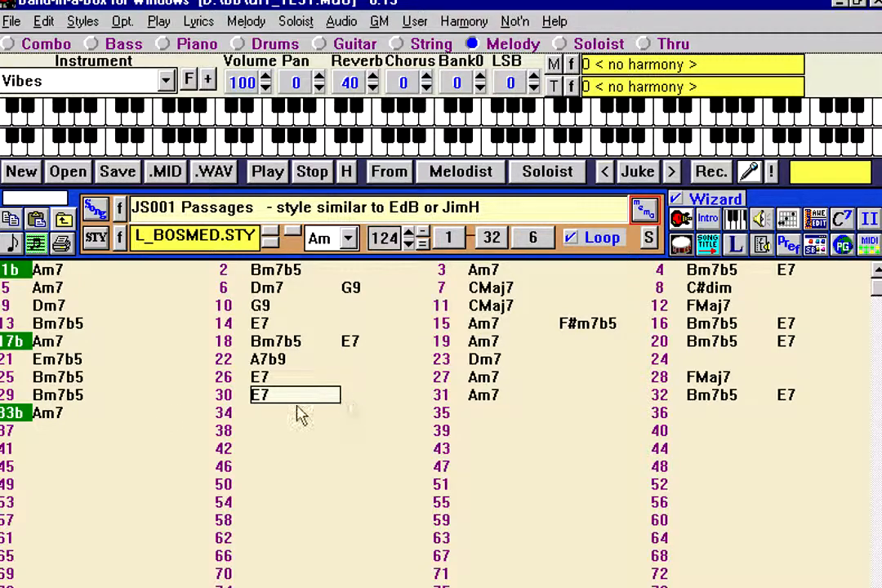
click(75, 399)
click(266, 400)
click(98, 413)
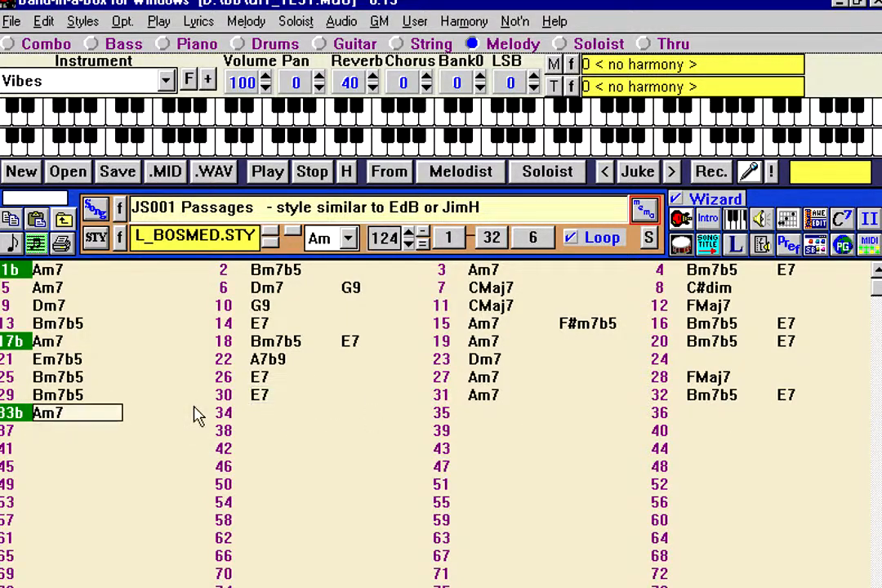
Change the bar 33 chord to FMaj7, and play the ending from bar 29 of chorus 6 before stopping playback
key(Return)
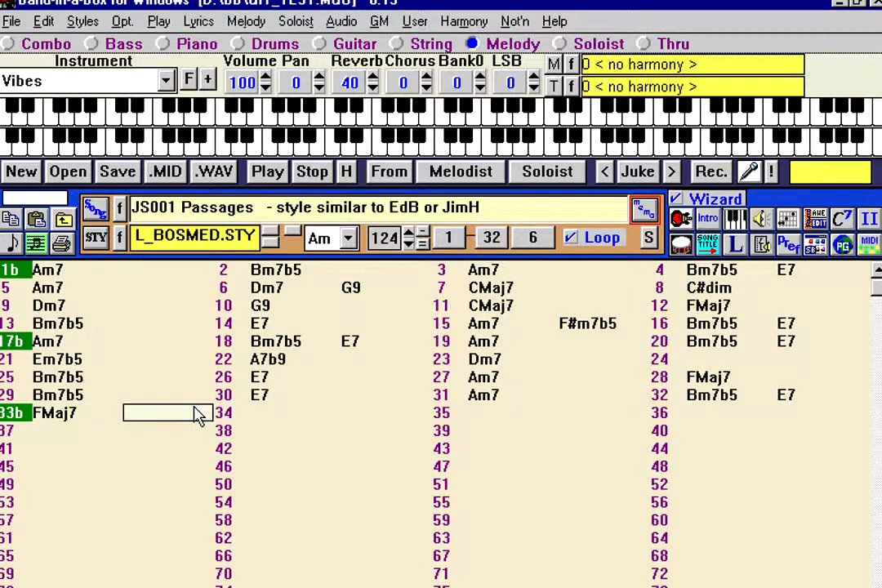
click(376, 178)
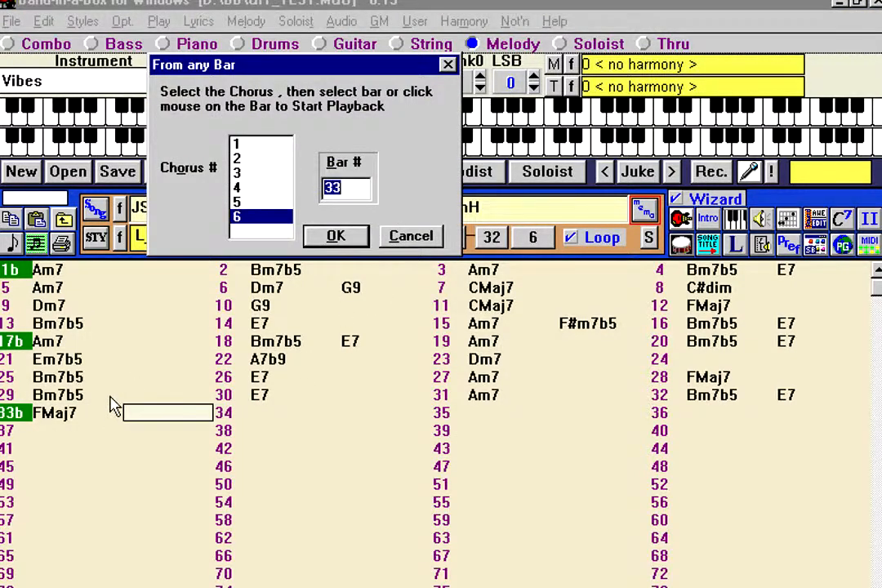
click(110, 397)
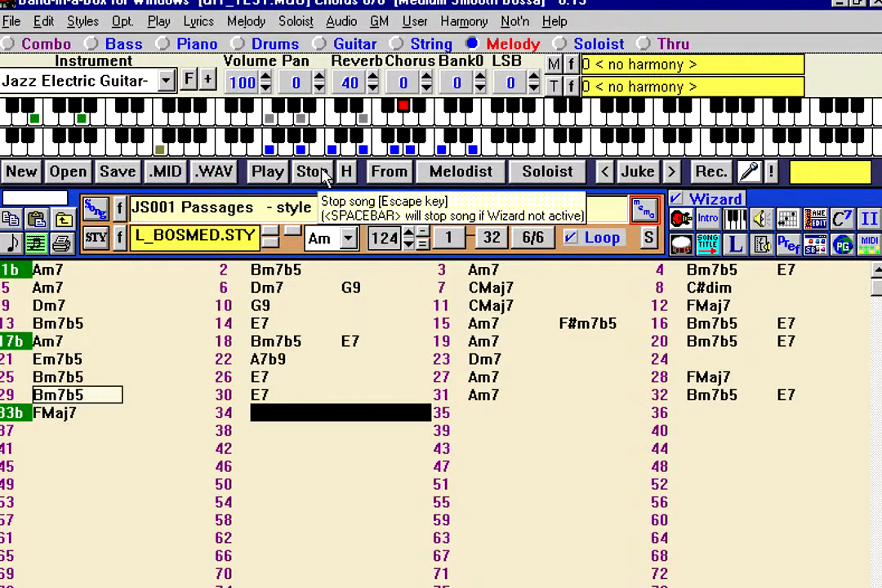
click(312, 171)
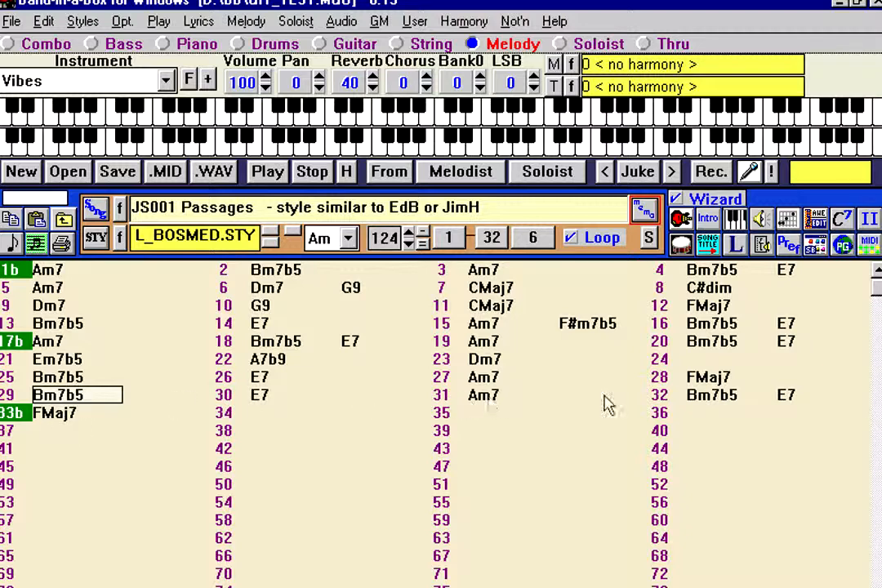
click(496, 398)
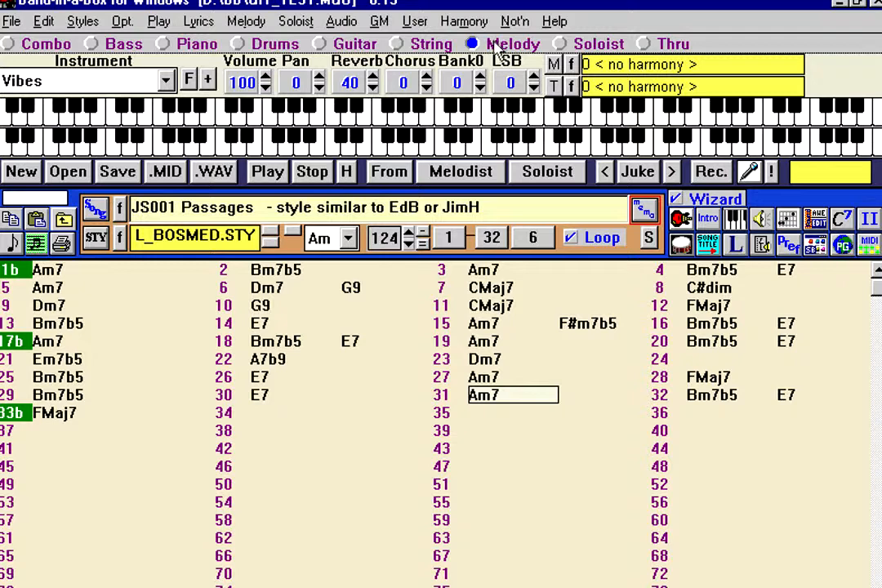
Check the pan settings of the bass, piano, drums, guitar and string parts
click(121, 47)
click(199, 45)
click(280, 45)
click(320, 44)
click(412, 44)
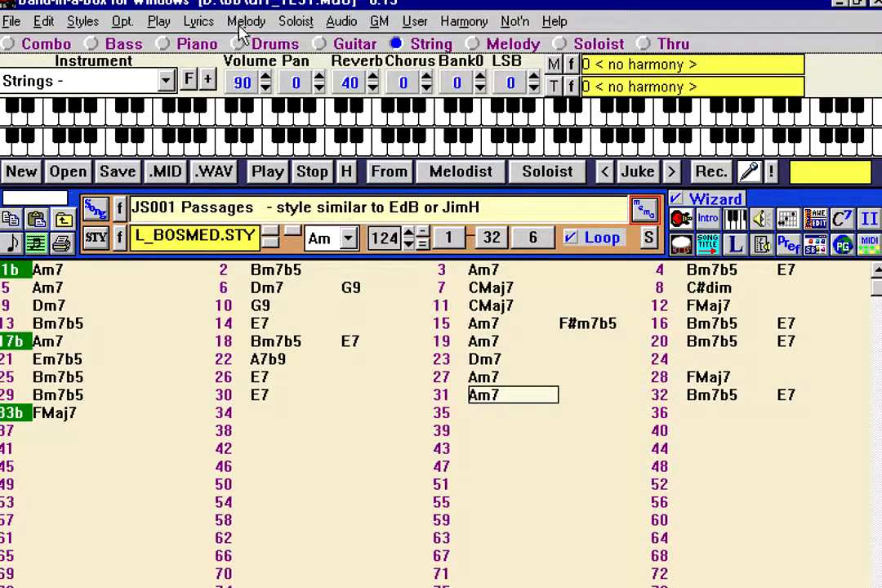
Set the song's panning to stereo, and check the pan settings of the drums, guitar and string parts
click(375, 23)
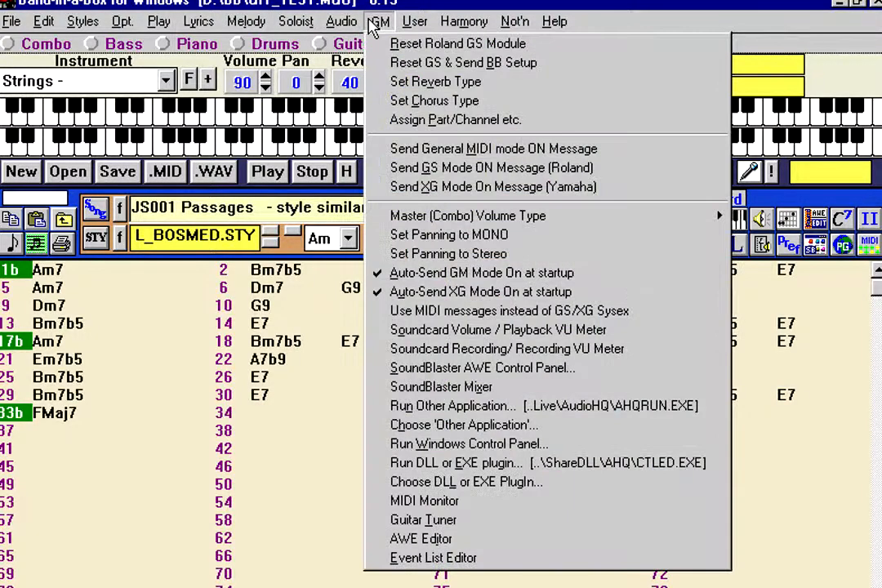
click(463, 255)
click(269, 48)
click(347, 48)
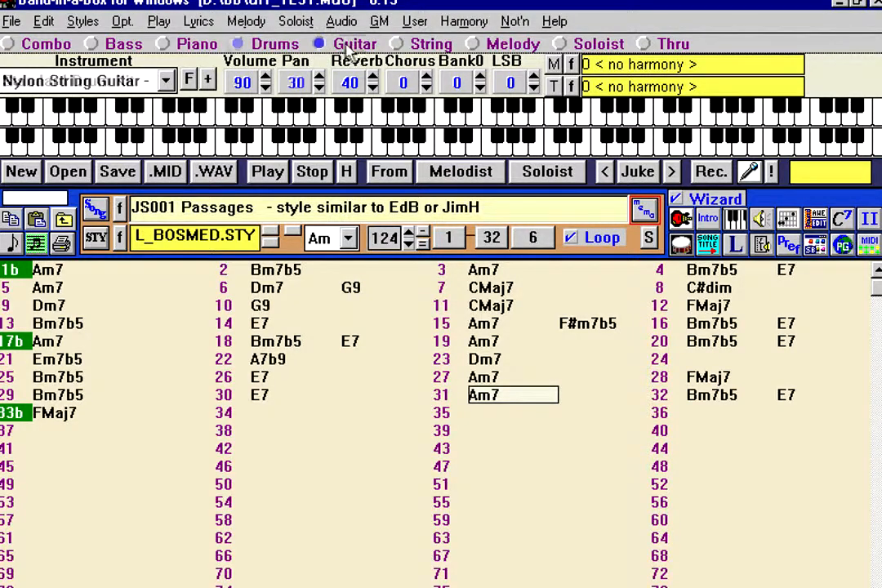
click(425, 46)
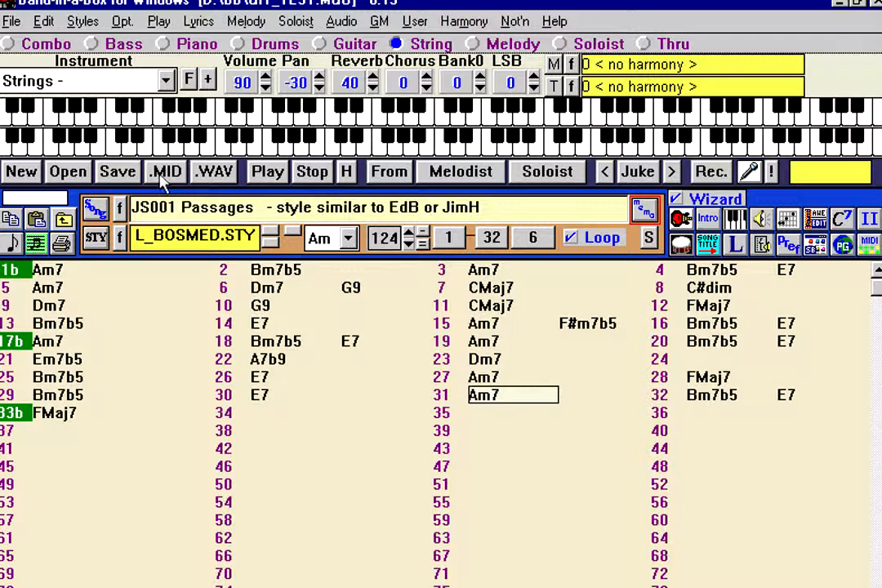